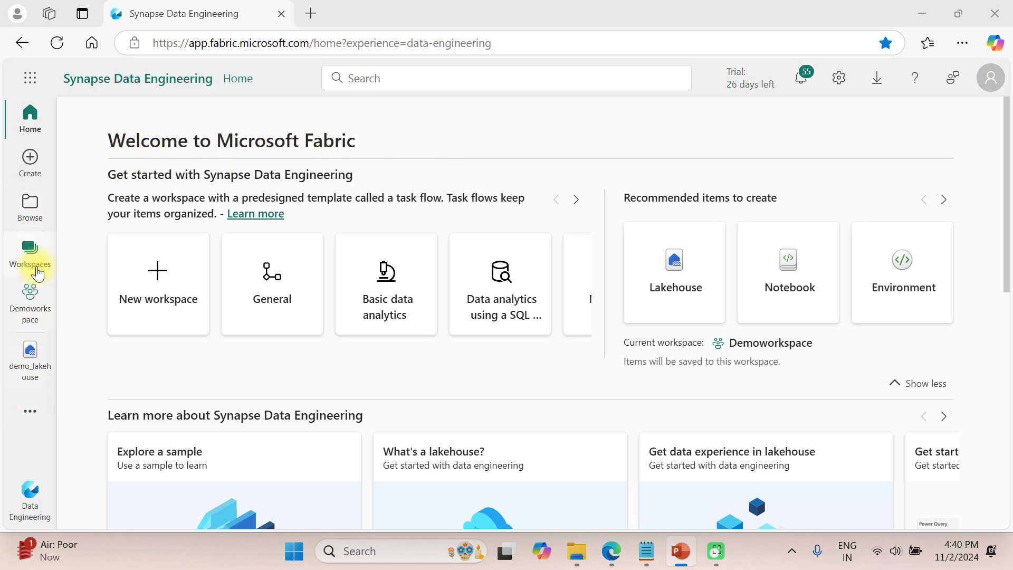
# Create a data pipeline named pl_ForEach in Demoworkspace.
pyautogui.click(33, 258)
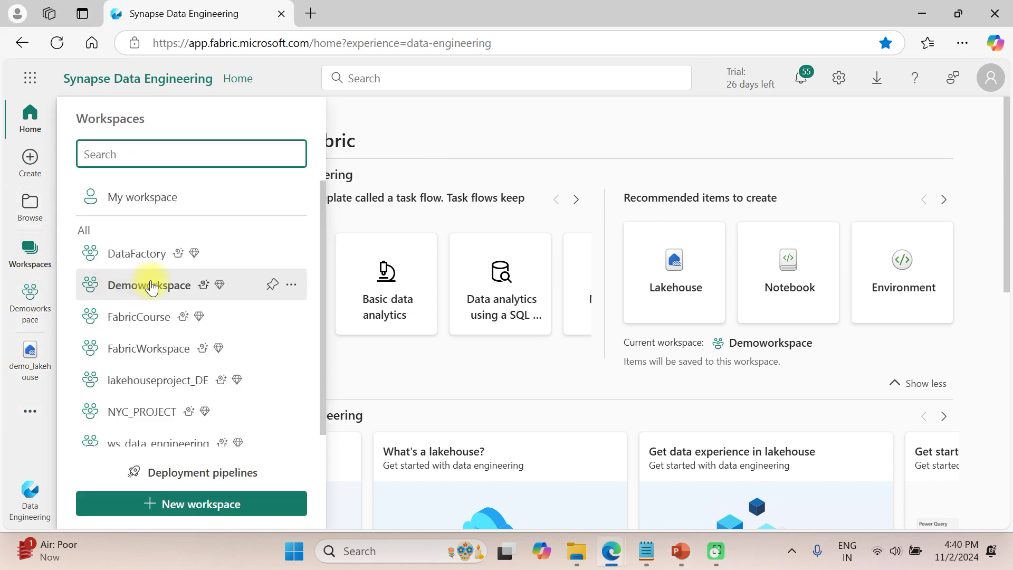
pyautogui.click(149, 285)
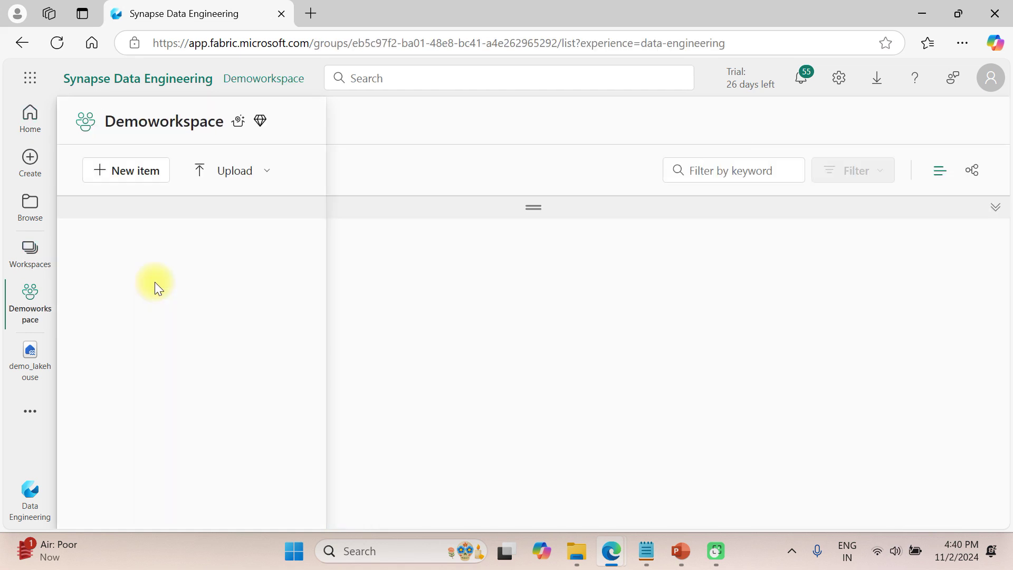
pyautogui.click(133, 175)
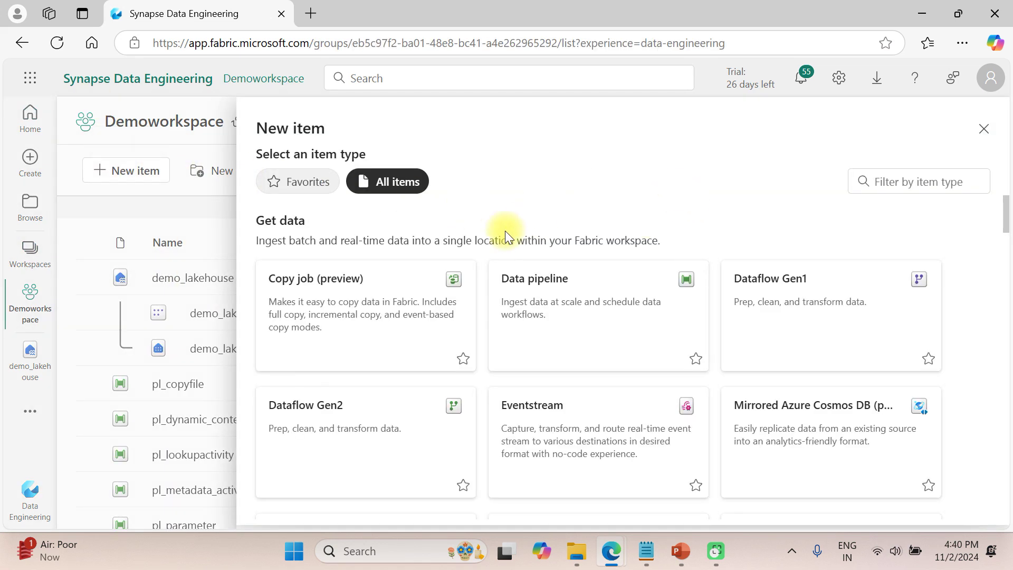
pyautogui.click(535, 298)
pyautogui.moveTo(476, 266); pyautogui.dragTo(384, 259)
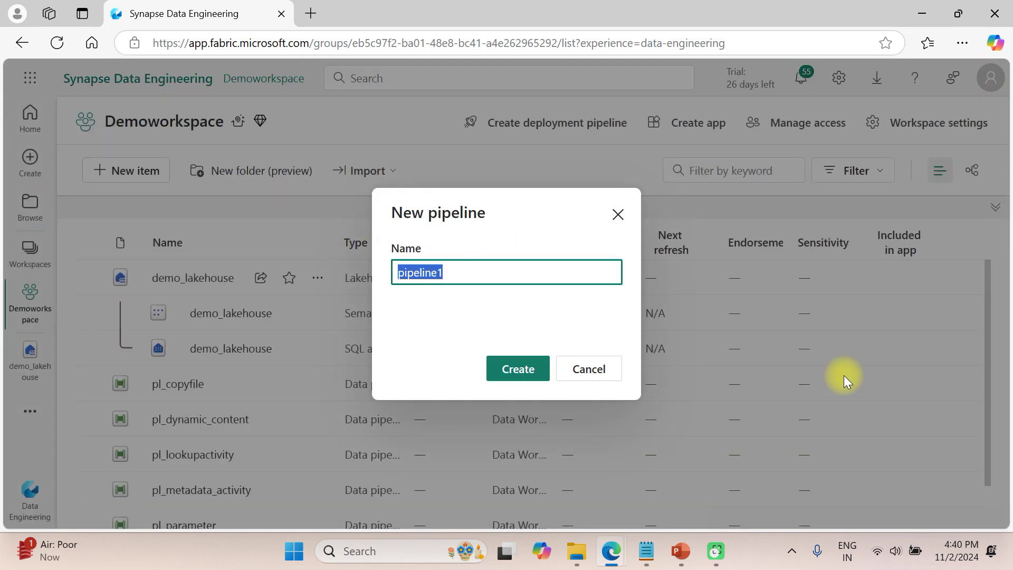
pyautogui.write('pl_ForEach')
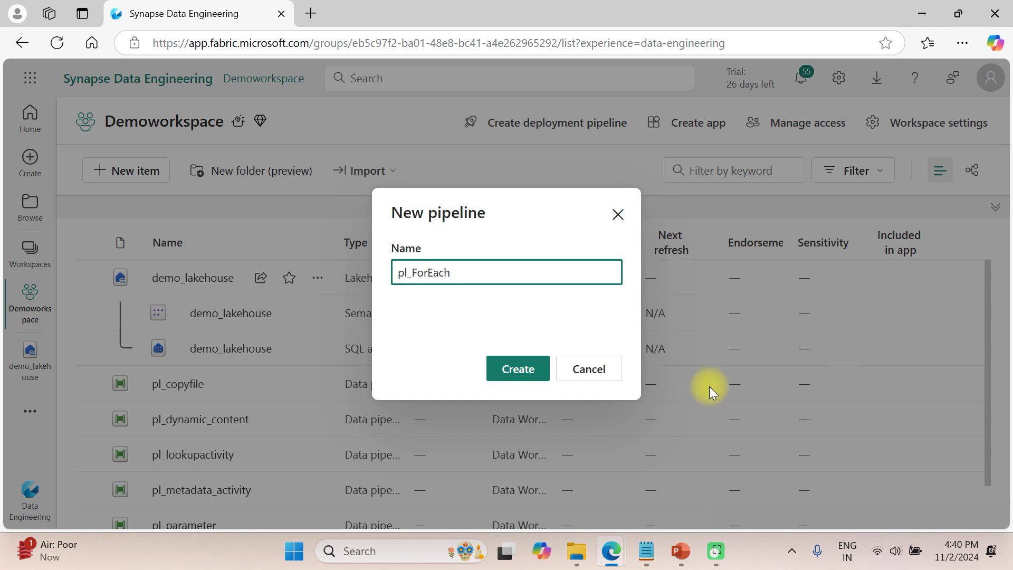
pyautogui.click(519, 369)
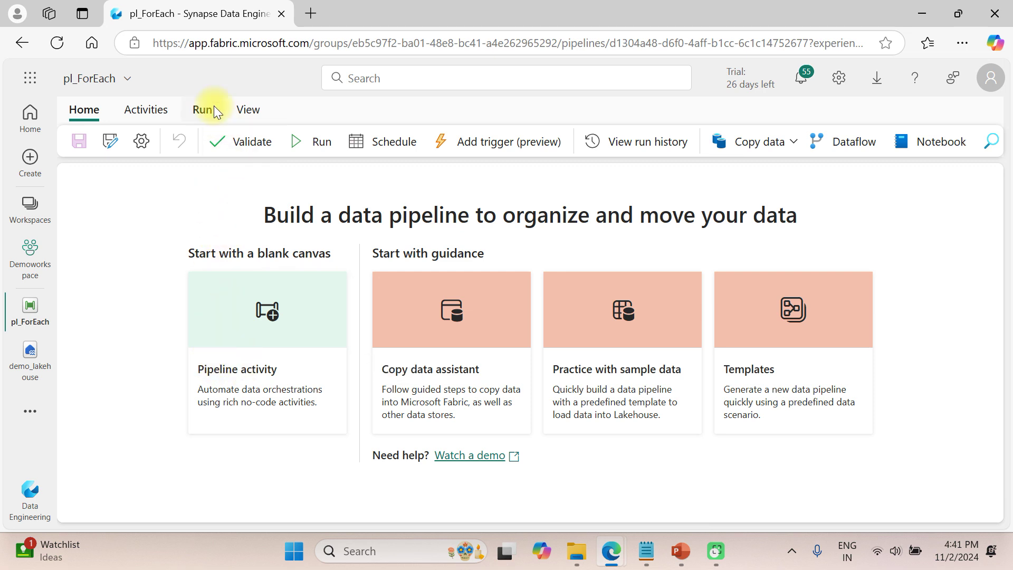
# Add a Get metadata activity to the pipeline canvas and name it Get Metadata.
pyautogui.click(143, 113)
pyautogui.click(793, 140)
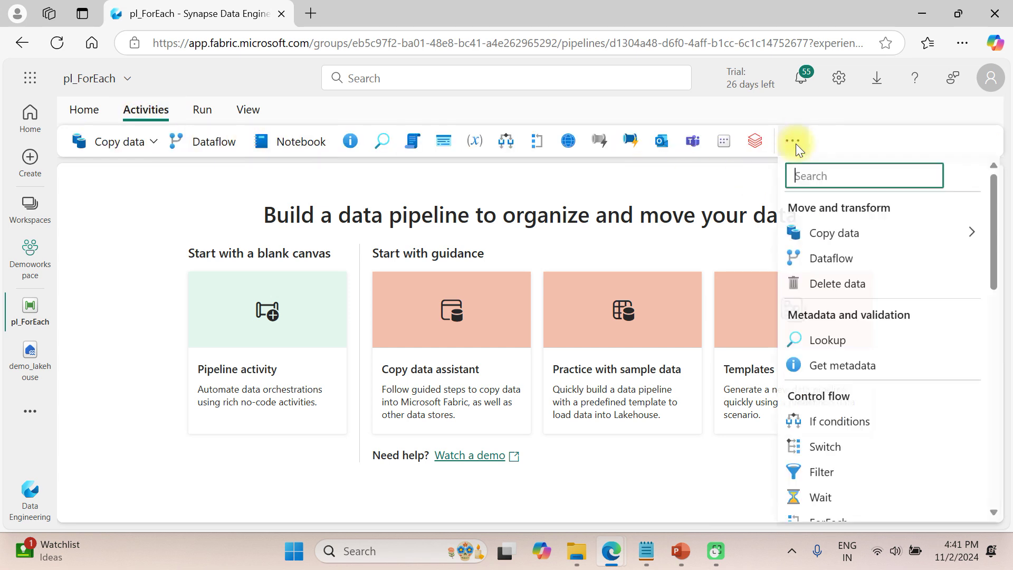
pyautogui.click(845, 368)
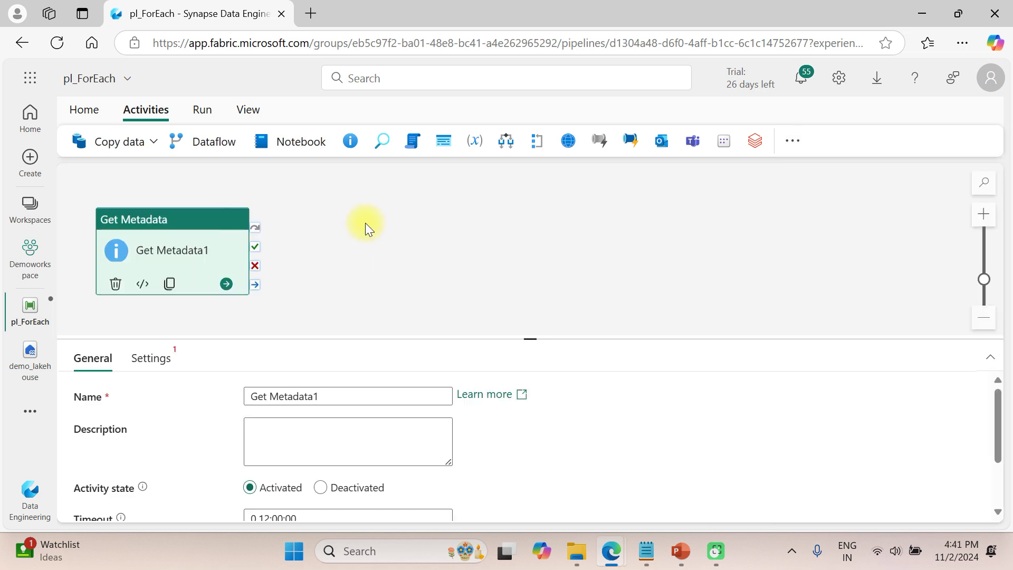
pyautogui.moveTo(173, 222); pyautogui.dragTo(185, 200)
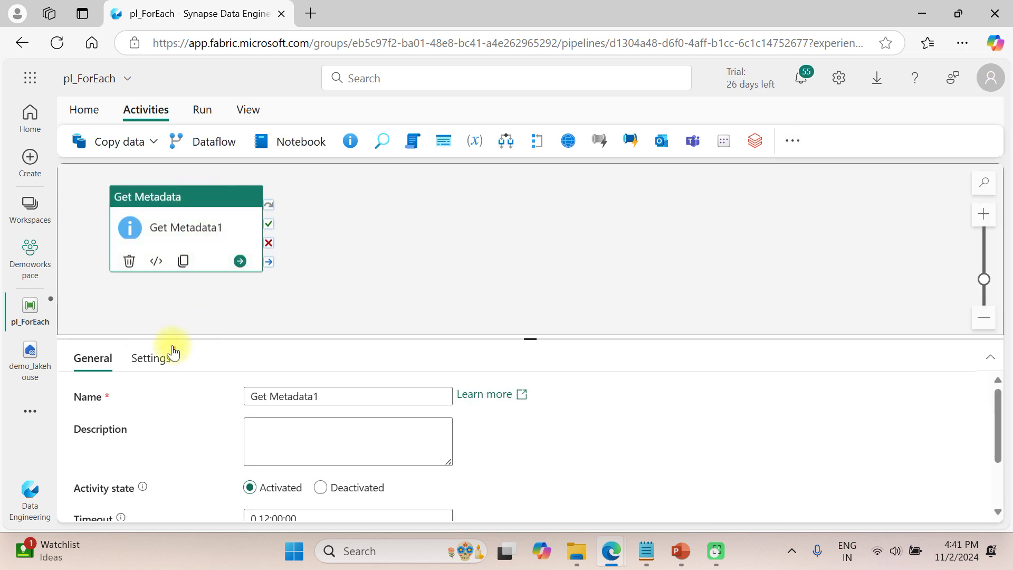
pyautogui.click(326, 396)
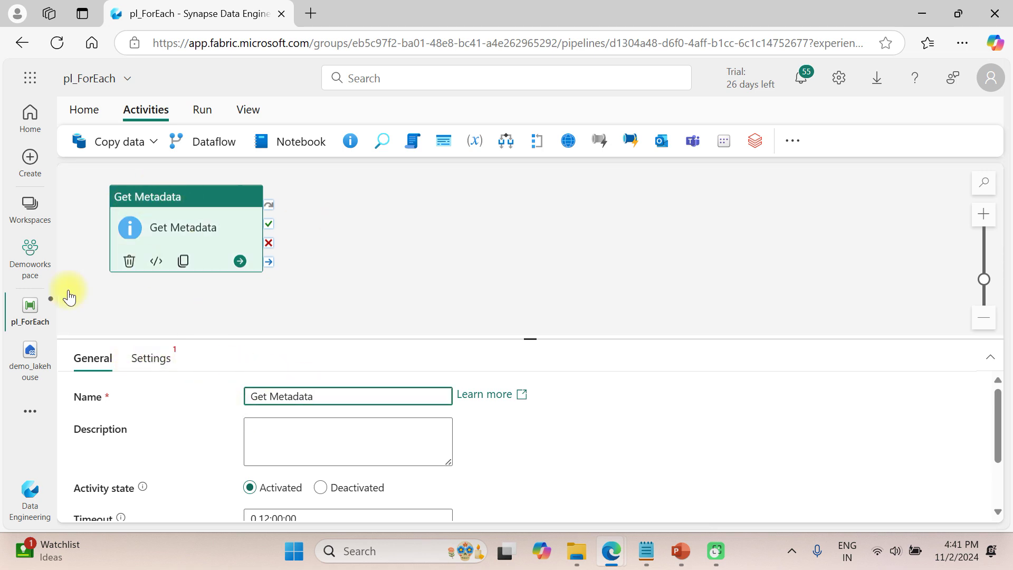
# Connect the Get Metadata activity to demo_lakehouse and set its root folder to Files.
pyautogui.click(143, 357)
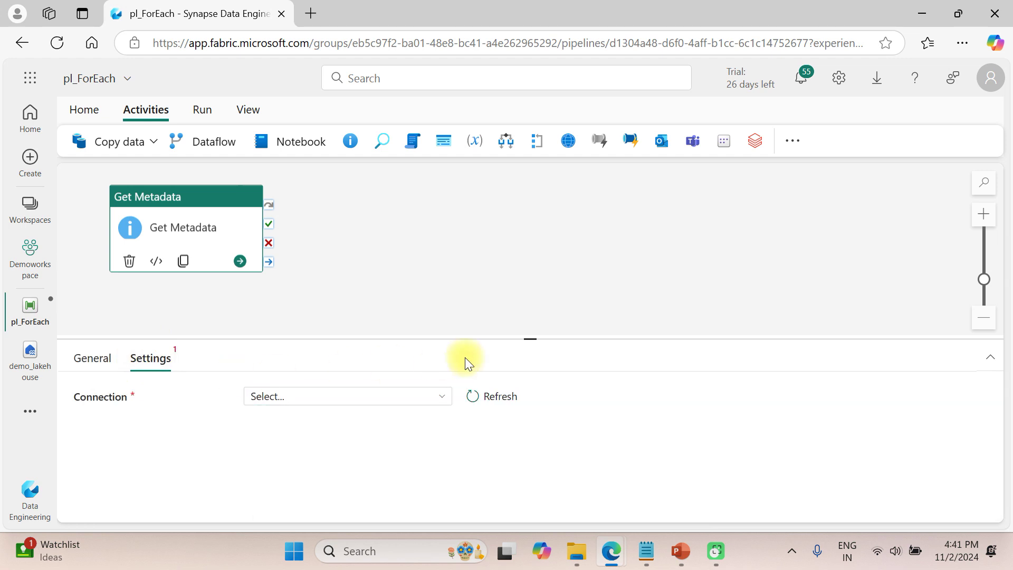
pyautogui.moveTo(526, 335); pyautogui.dragTo(529, 290)
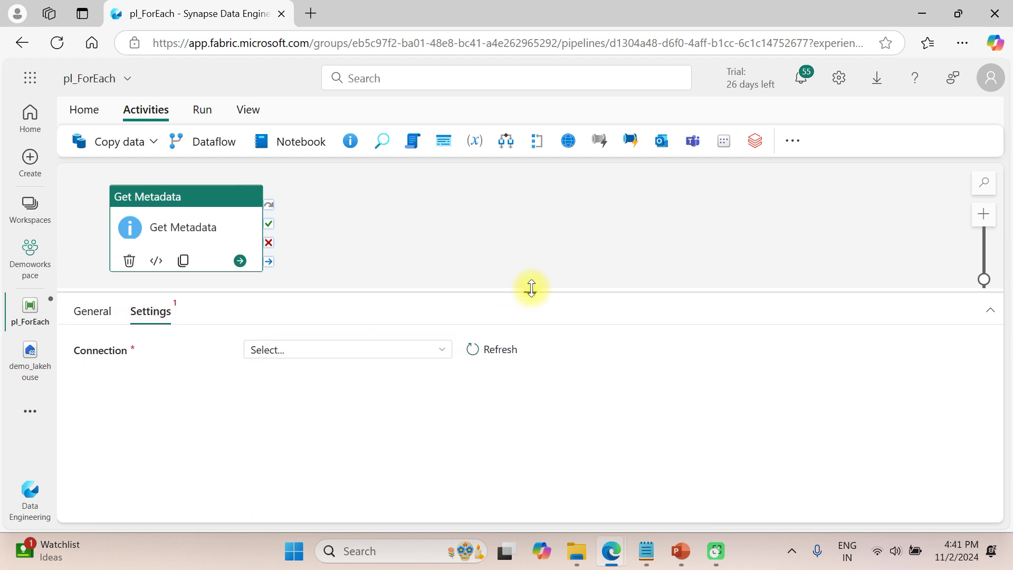
pyautogui.click(322, 351)
pyautogui.click(311, 285)
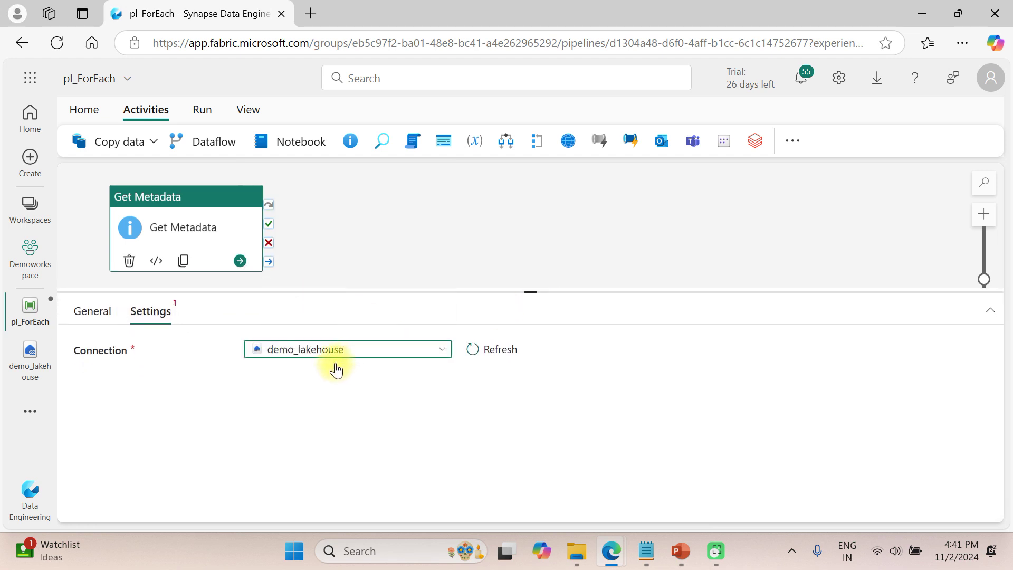
pyautogui.click(307, 381)
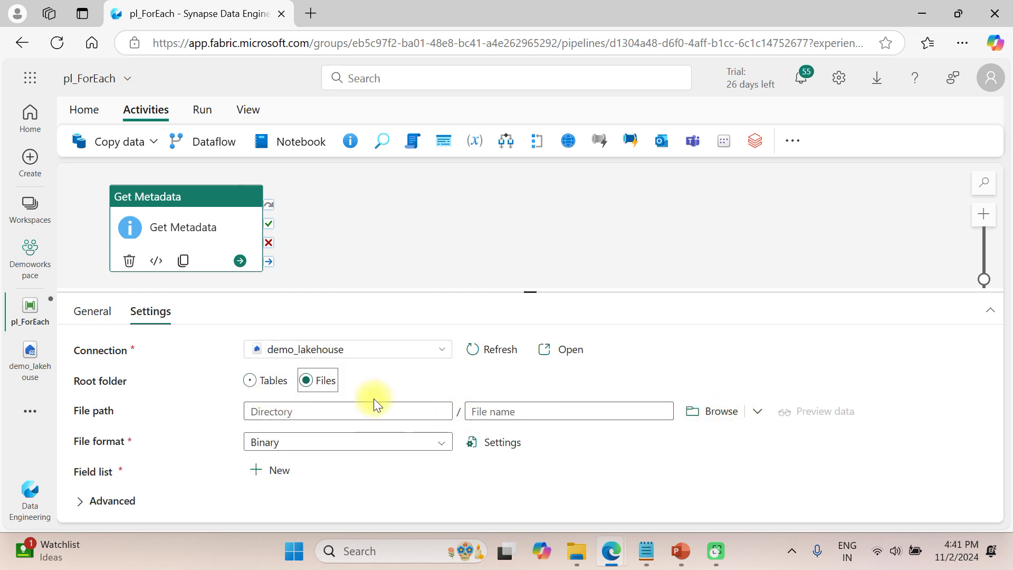
# Copy the folder name Citibike-tripdata from the relative path in that folder's properties in demo_lakehouse.
pyautogui.click(28, 370)
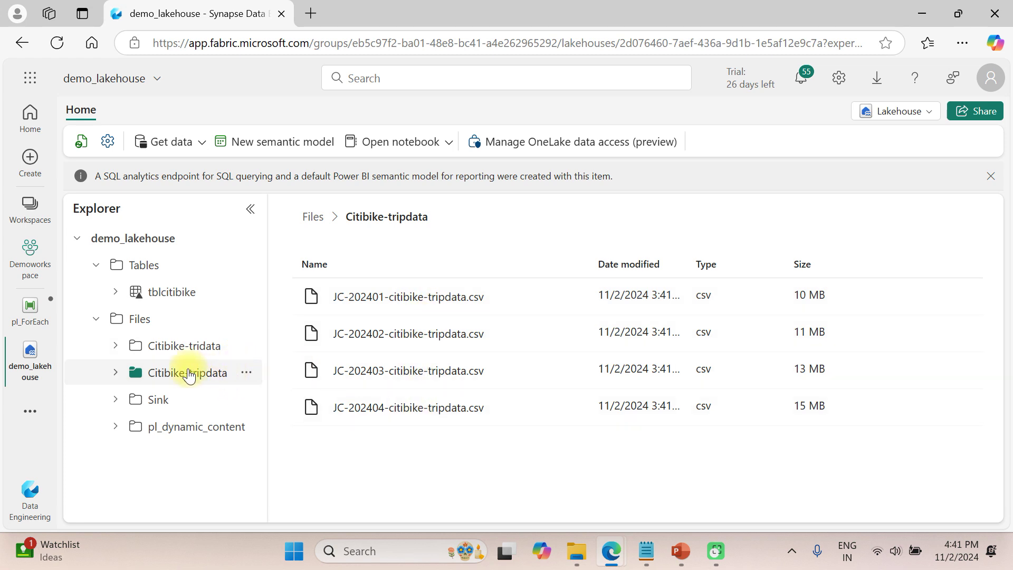
pyautogui.click(248, 374)
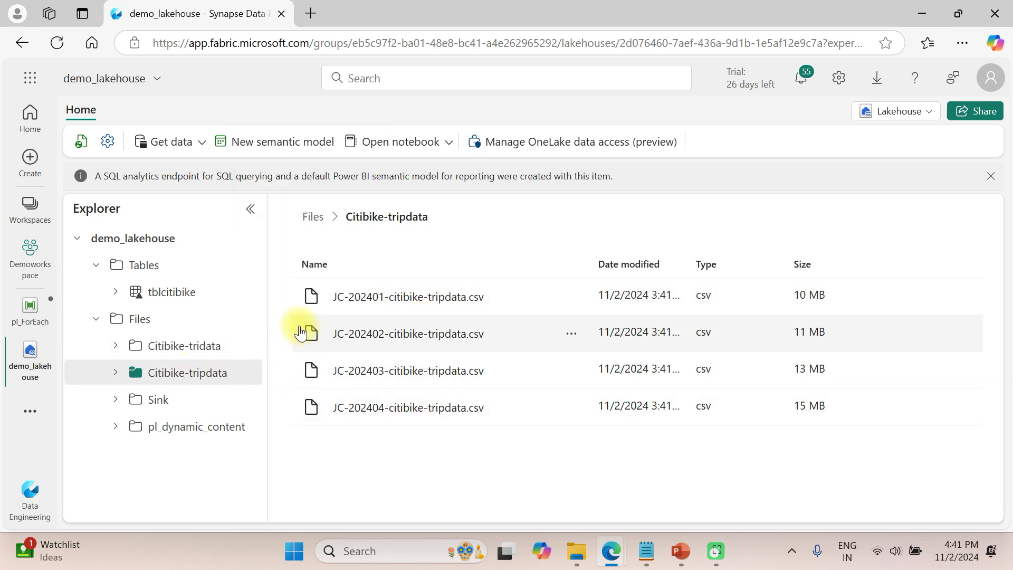
pyautogui.click(245, 373)
pyautogui.click(291, 321)
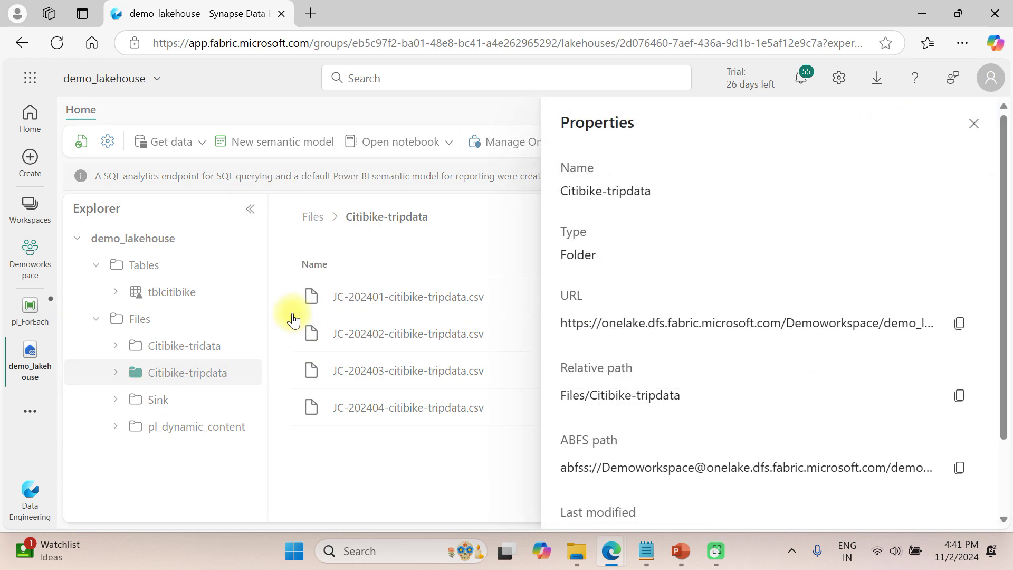
pyautogui.scroll(-2, 622, 422)
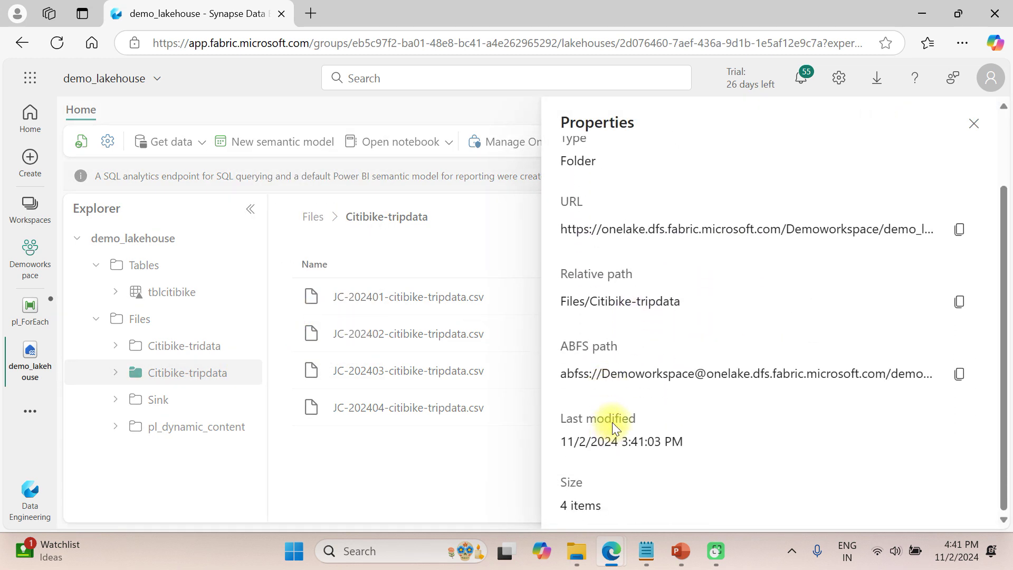
pyautogui.moveTo(591, 300); pyautogui.dragTo(686, 312)
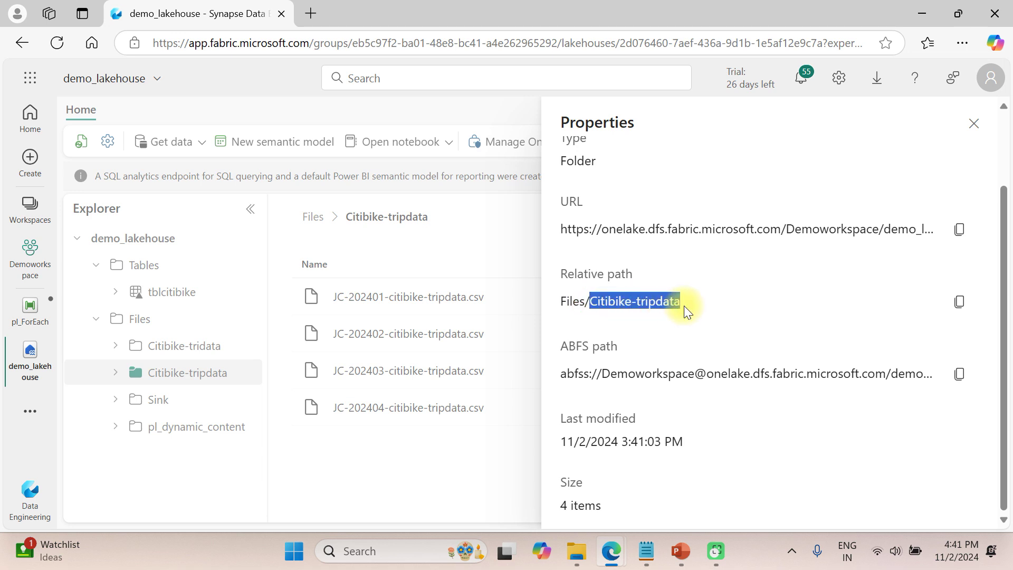
# Back in pl_ForEach, set the Get Metadata activity's file path directory to Citibike-tripdata, leaving the file name empty.
pyautogui.click(24, 315)
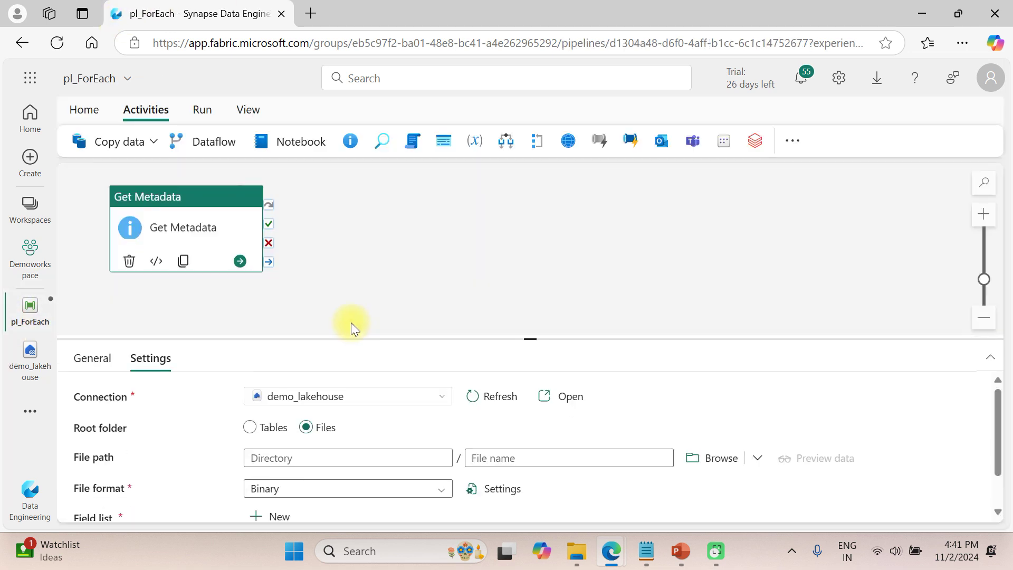
pyautogui.click(508, 302)
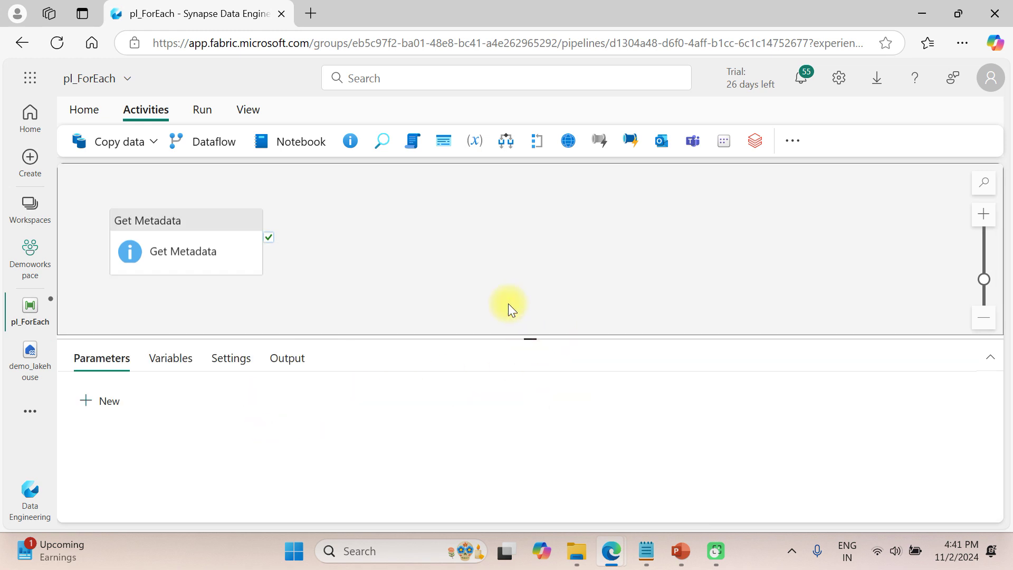
pyautogui.press('F11')
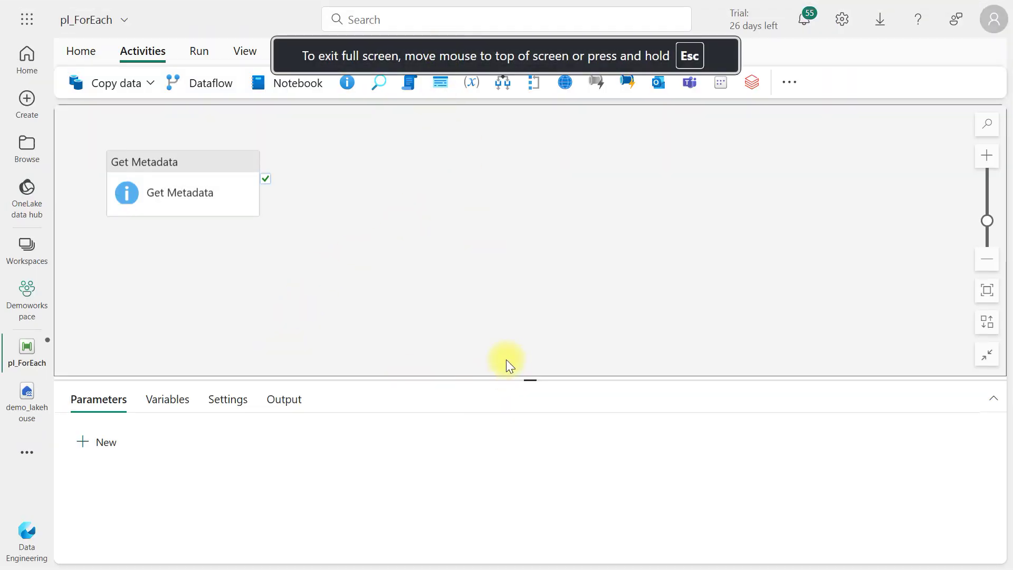
pyautogui.moveTo(527, 377); pyautogui.dragTo(525, 260)
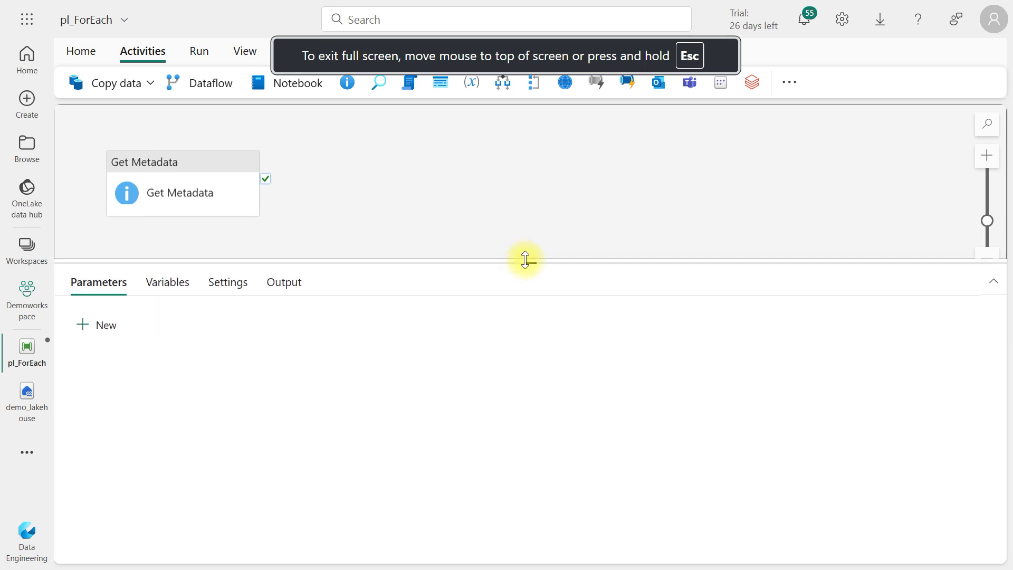
pyautogui.click(210, 165)
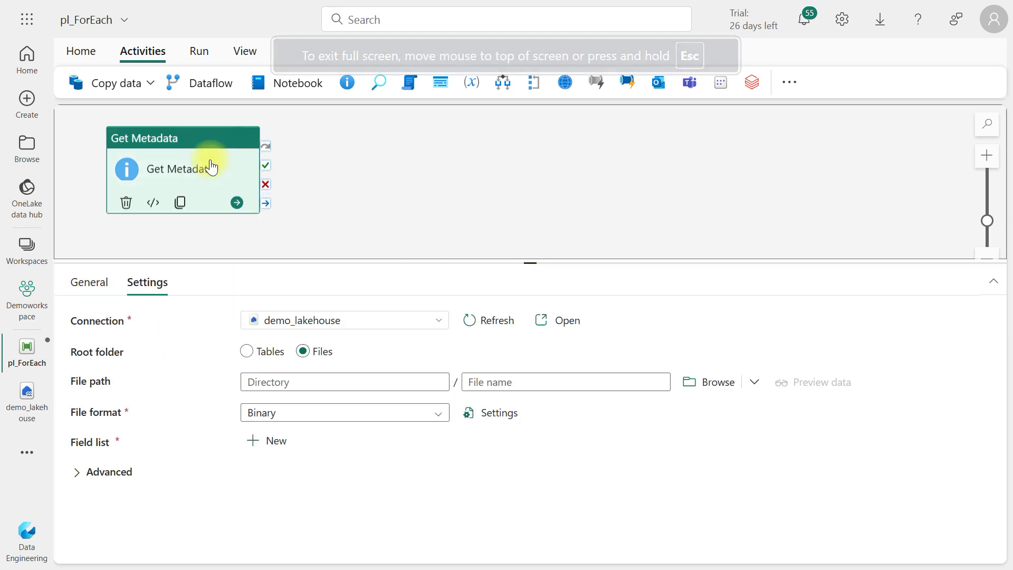
pyautogui.click(265, 387)
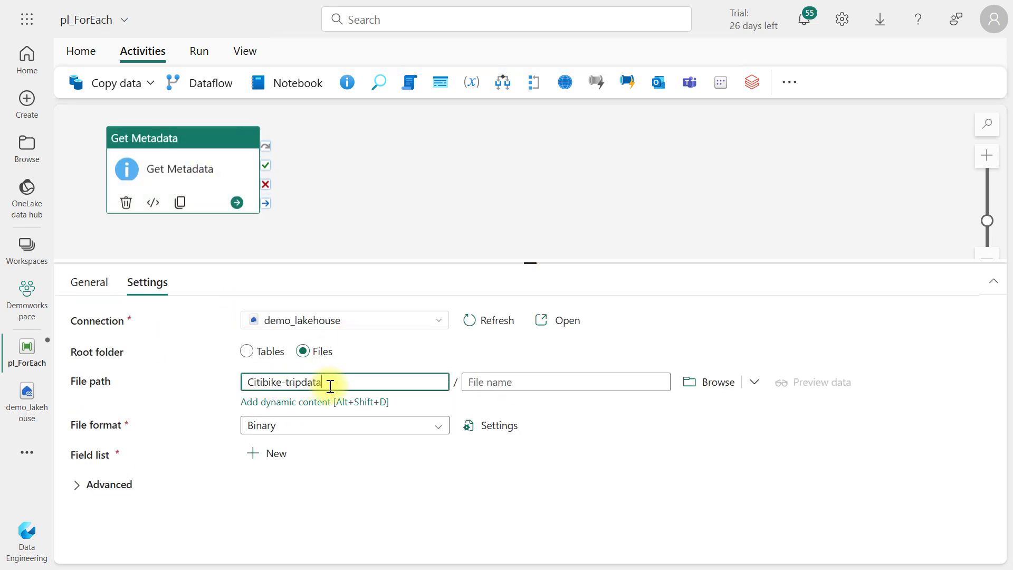
pyautogui.click(480, 380)
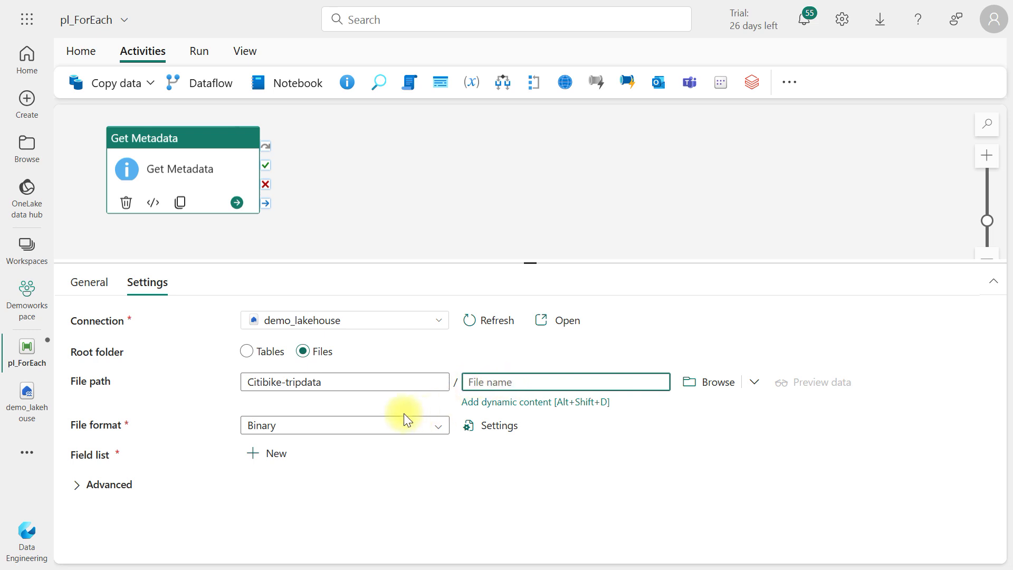
# Set the Get Metadata file format to DelimitedText and add a Child items argument to its field list.
pyautogui.click(305, 427)
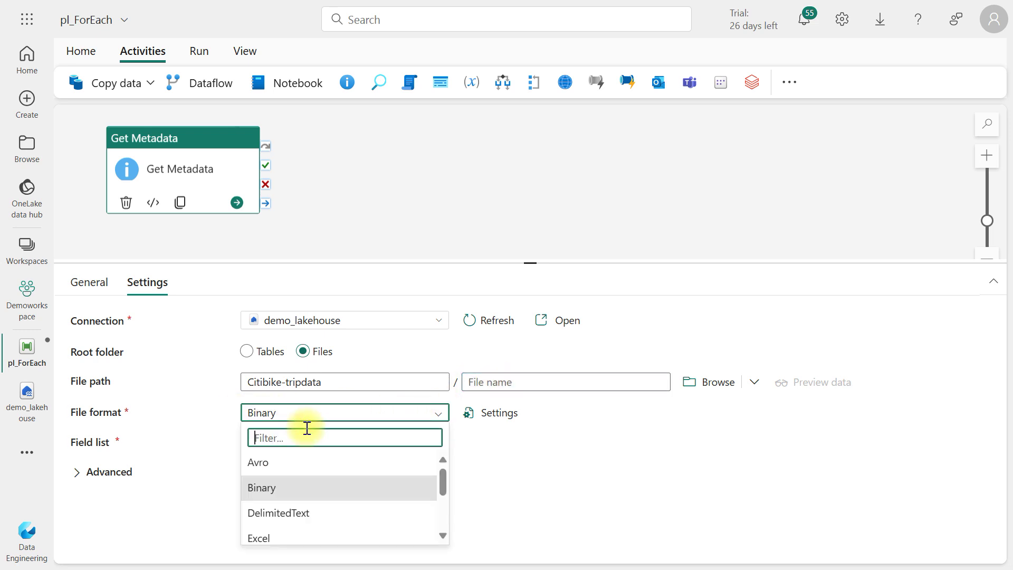
pyautogui.click(284, 514)
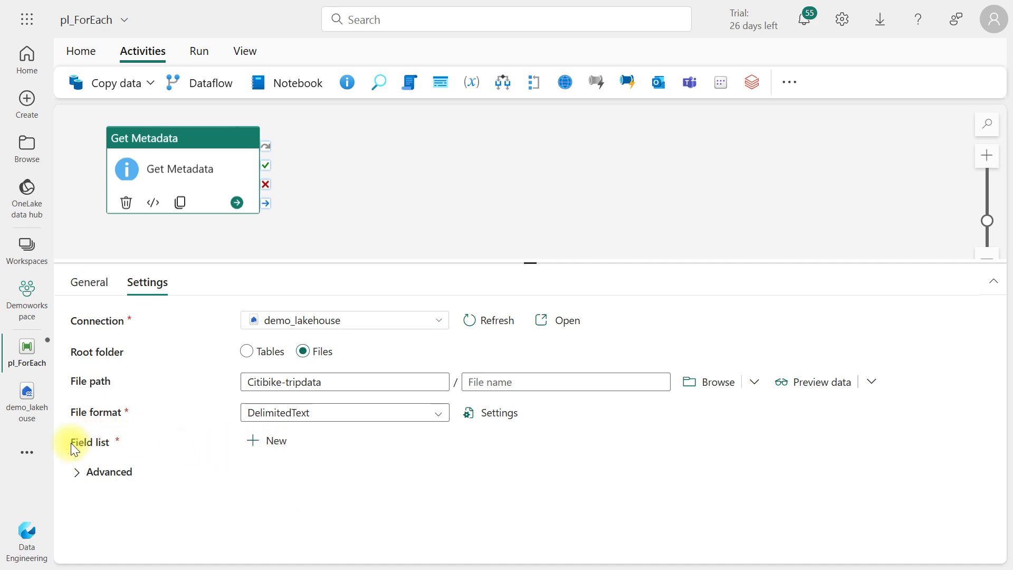
pyautogui.click(266, 441)
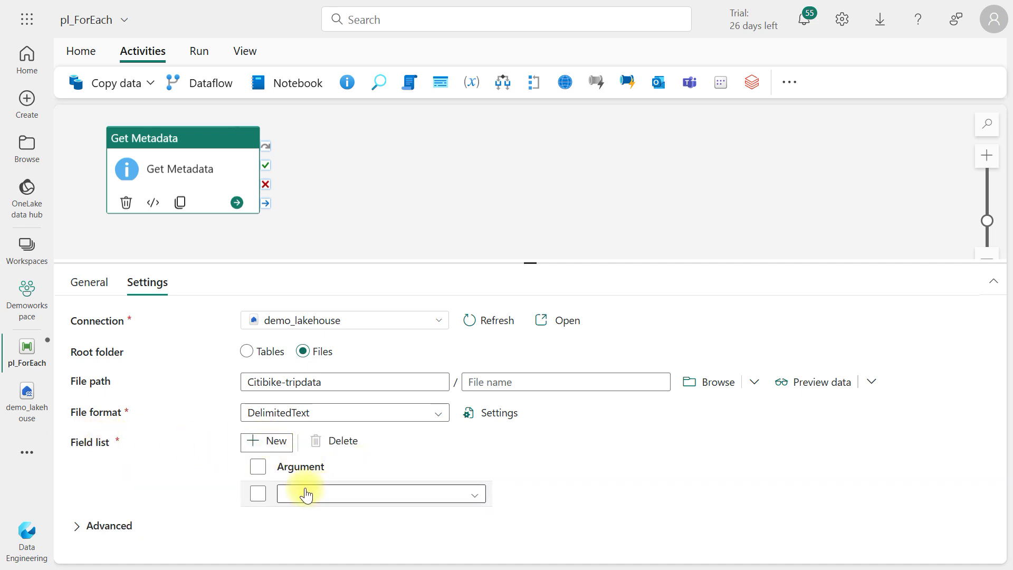
pyautogui.click(444, 495)
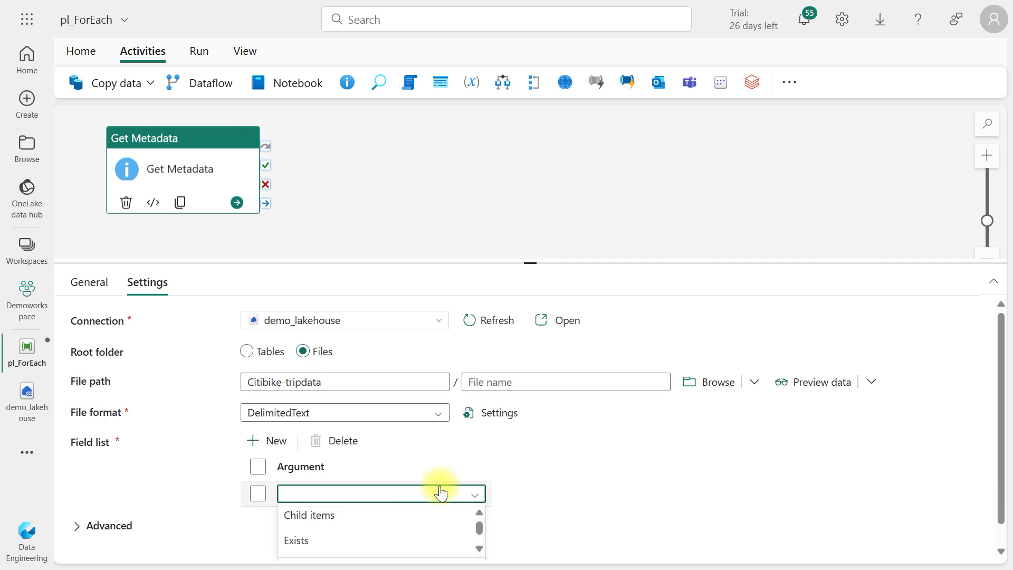
pyautogui.click(304, 492)
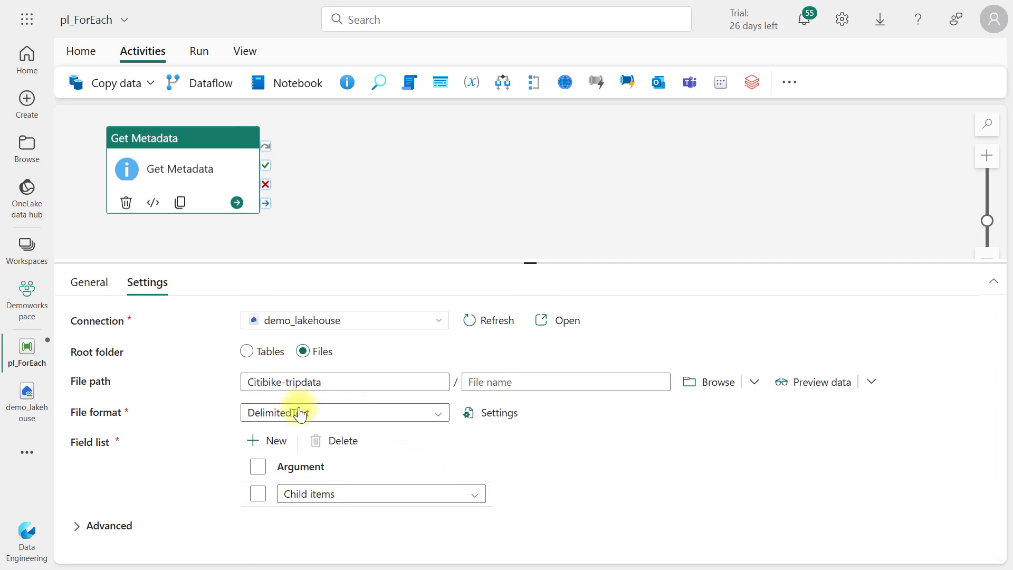
pyautogui.moveTo(331, 387); pyautogui.dragTo(228, 378)
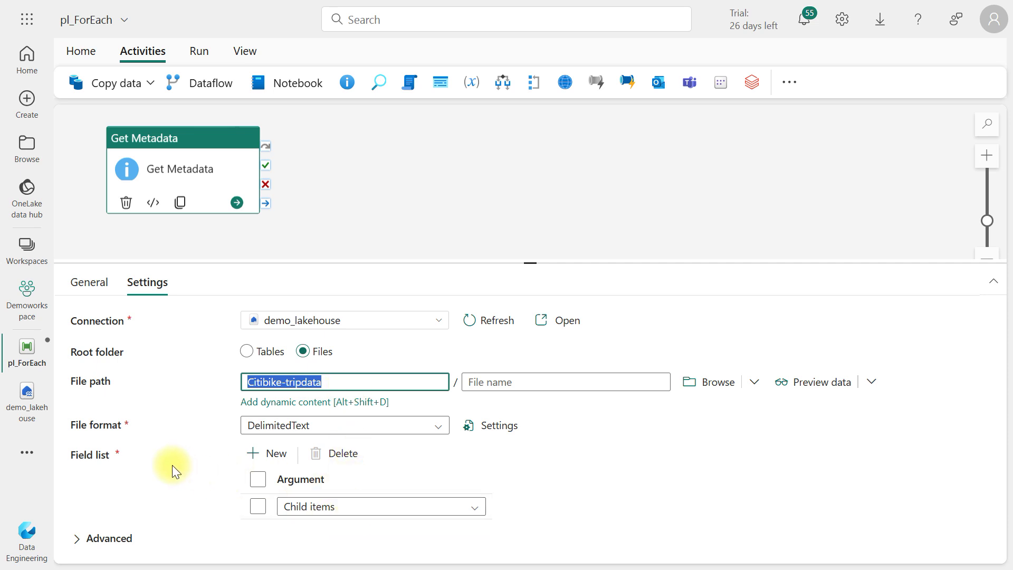
# Save and run the pl_ForEach pipeline, then refresh its run status.
pyautogui.click(79, 50)
pyautogui.click(77, 80)
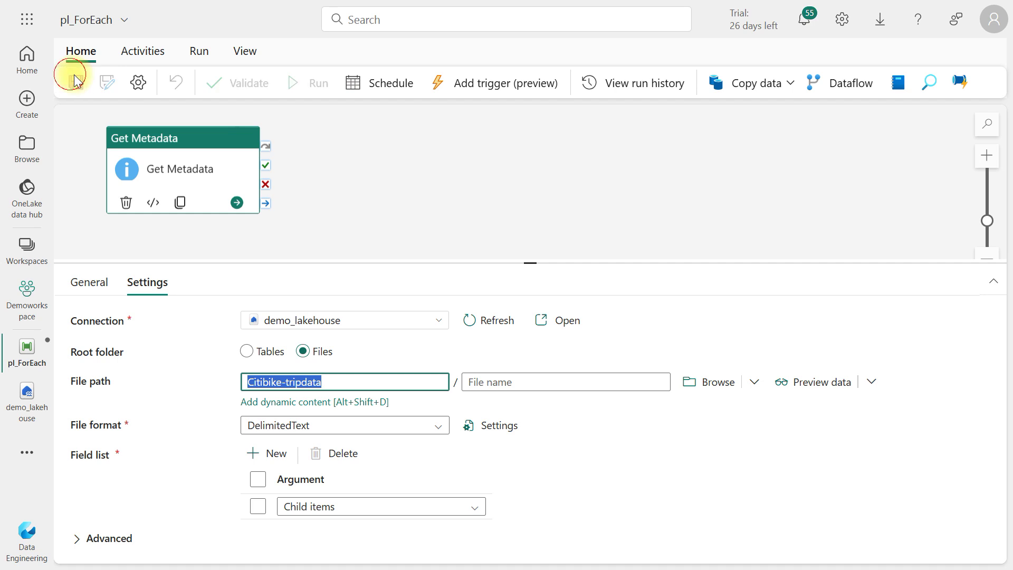
pyautogui.click(319, 84)
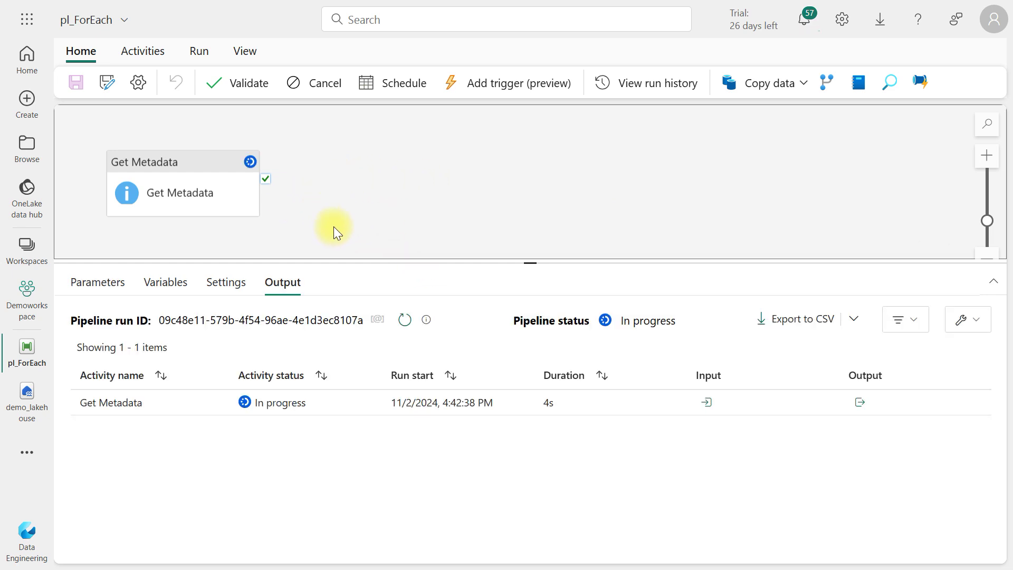
pyautogui.click(404, 319)
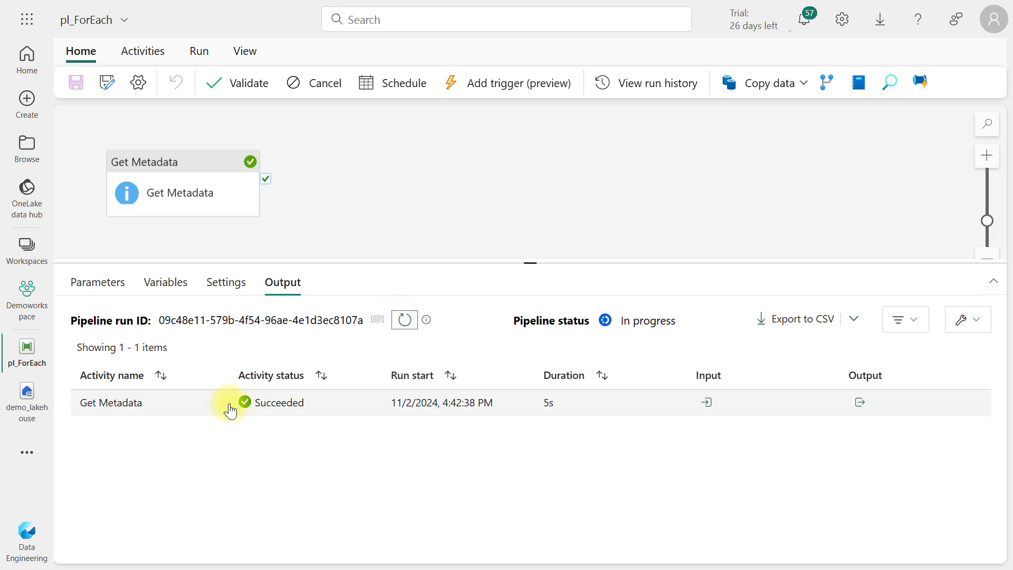
# Open the Get Metadata activity's run output in full view and examine the childItems array and its file names.
pyautogui.click(858, 404)
pyautogui.click(951, 182)
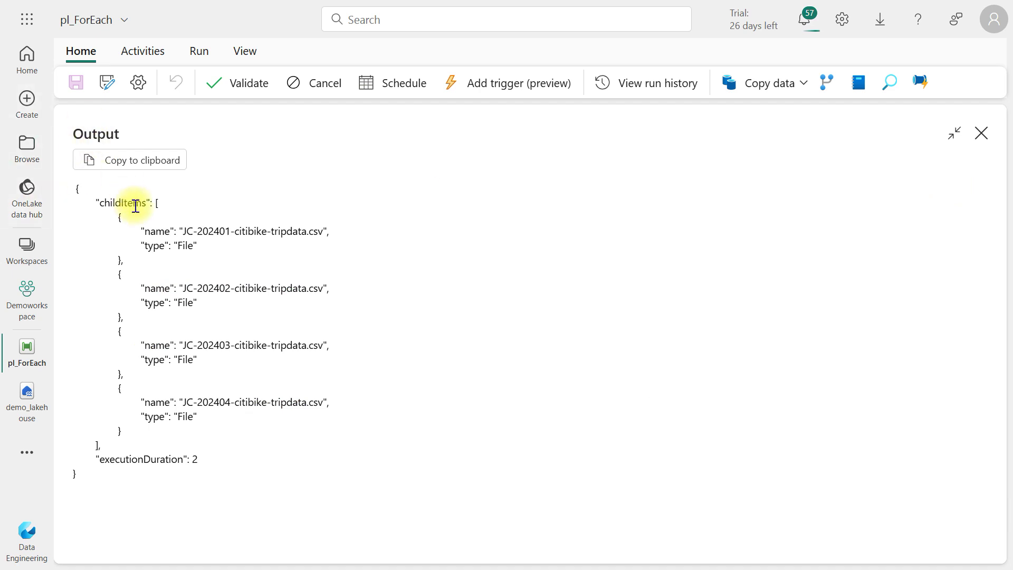
pyautogui.moveTo(155, 203); pyautogui.dragTo(121, 218)
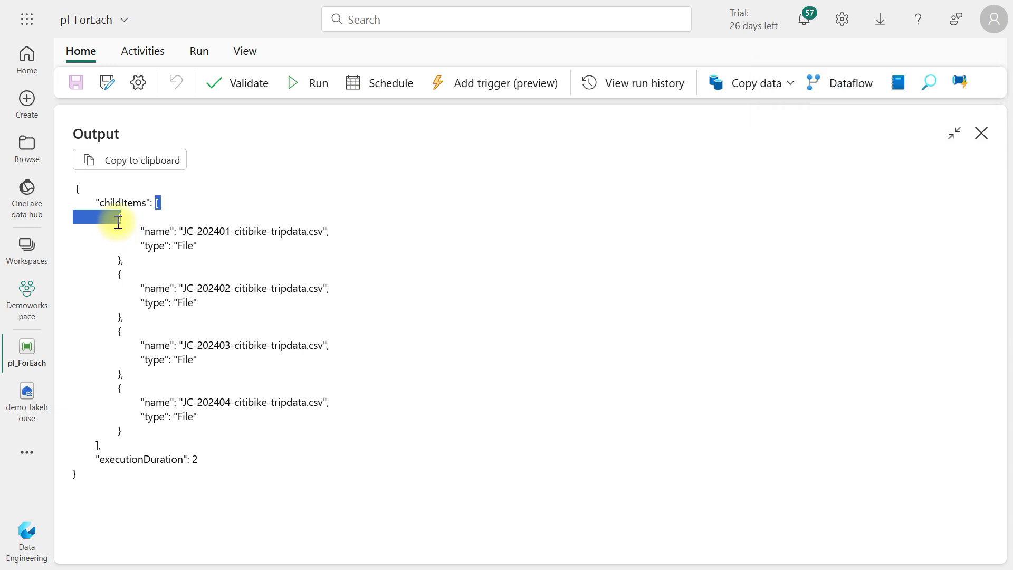
pyautogui.click(154, 228)
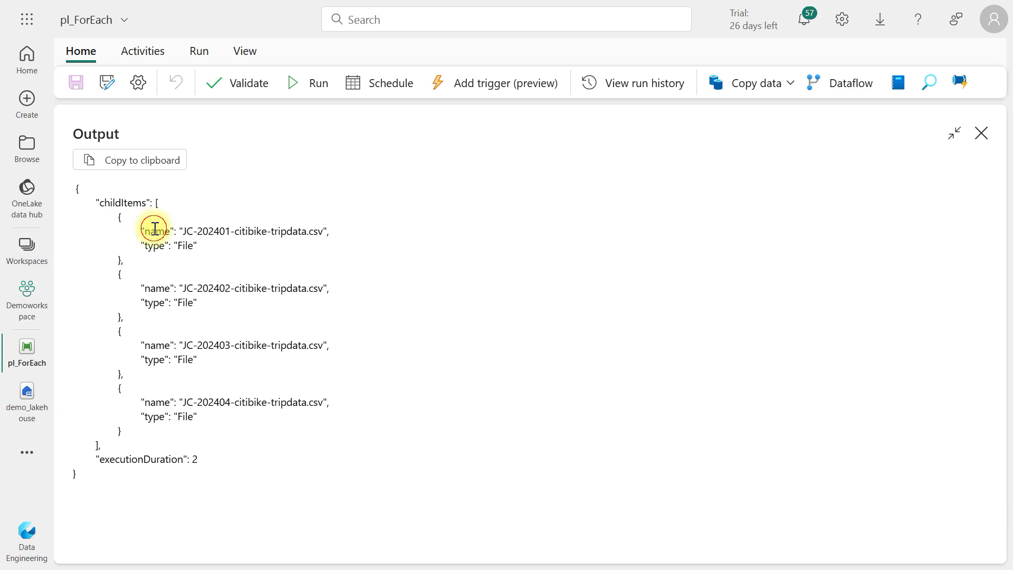
pyautogui.moveTo(182, 231); pyautogui.dragTo(326, 234)
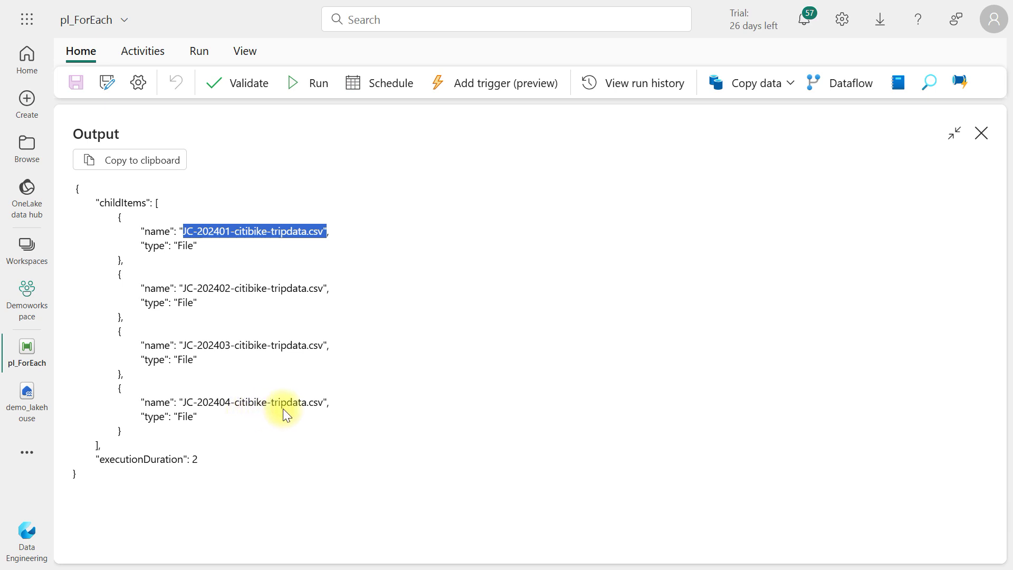
# Switch to demo_lakehouse and close the folder properties to compare the files in Citibike-tripdata with the output.
pyautogui.click(31, 317)
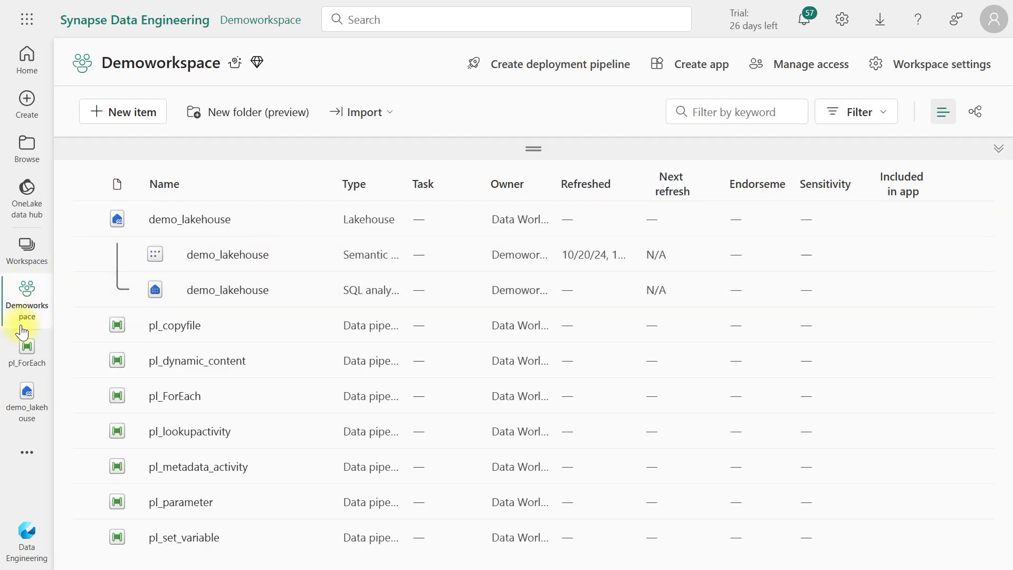
pyautogui.click(21, 351)
pyautogui.click(16, 411)
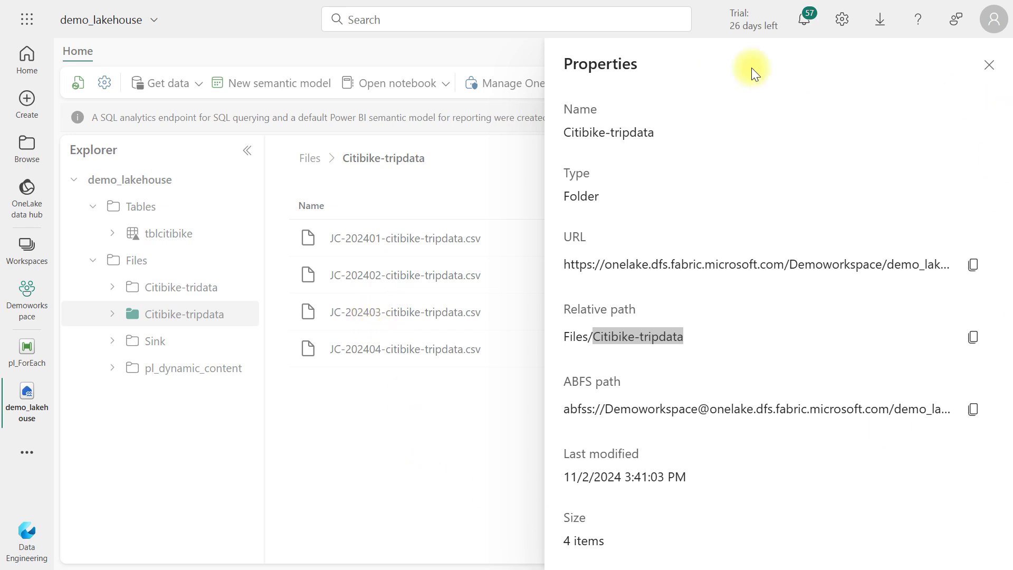
pyautogui.click(989, 65)
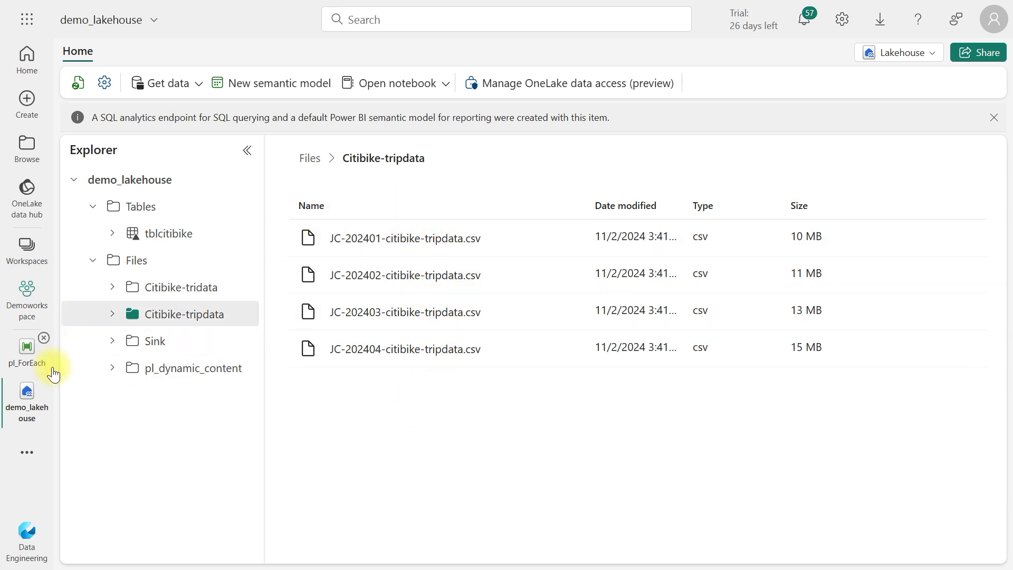
# Return to pl_ForEach, review the name and type entries in the childItems output, and close the output view.
pyautogui.click(23, 354)
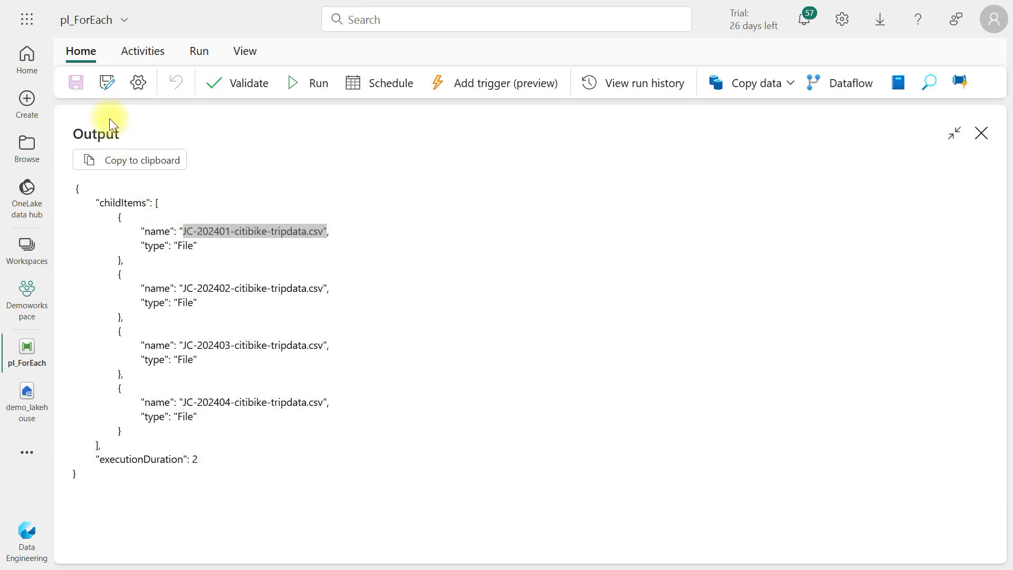
pyautogui.moveTo(112, 205); pyautogui.dragTo(151, 209)
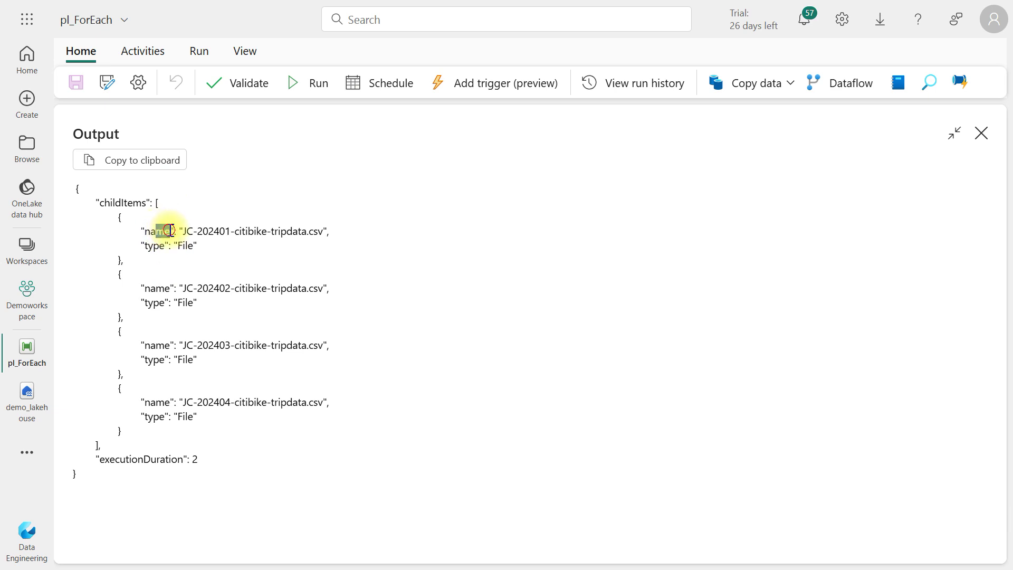
pyautogui.moveTo(170, 246); pyautogui.dragTo(199, 248)
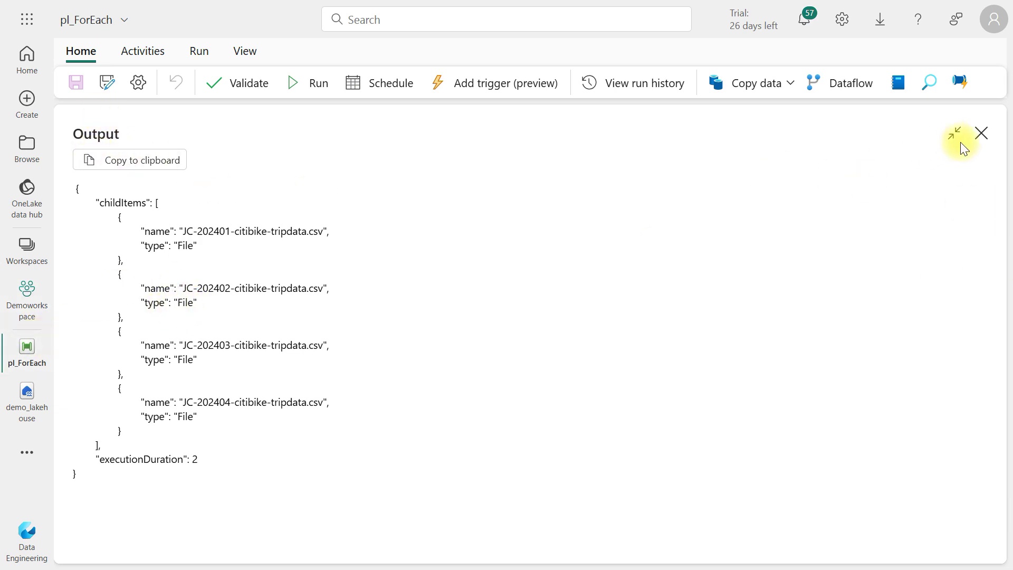
pyautogui.click(981, 134)
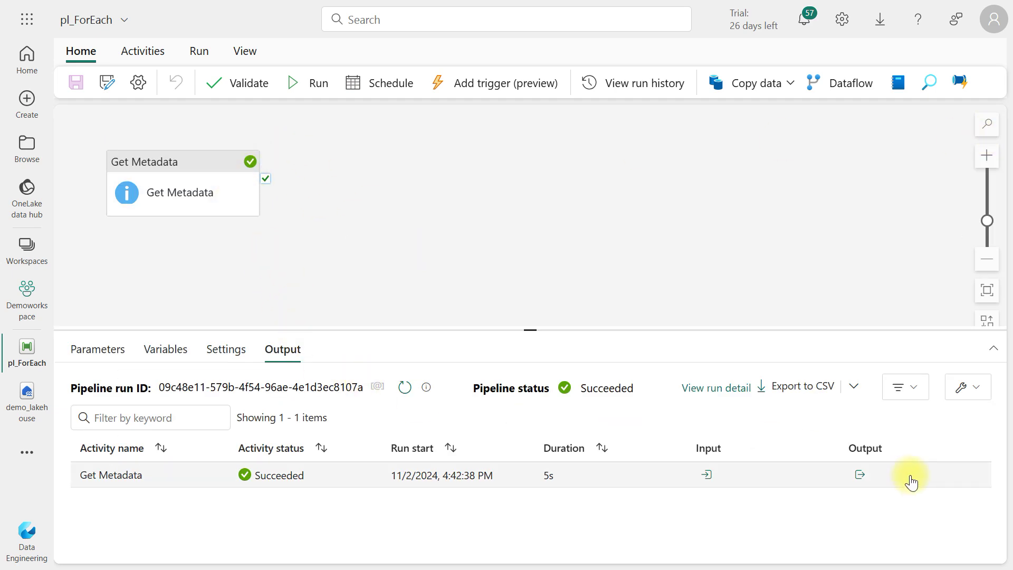
# Add a ForEach activity to the pipeline and connect Get Metadata's on-success output to it.
pyautogui.click(128, 49)
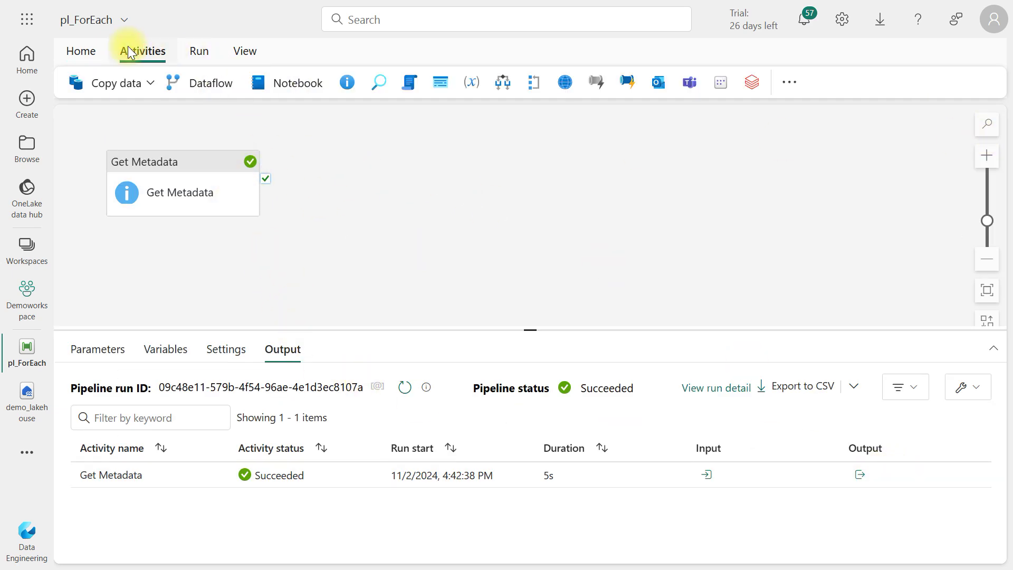
pyautogui.click(780, 84)
pyautogui.scroll(-3, 835, 392)
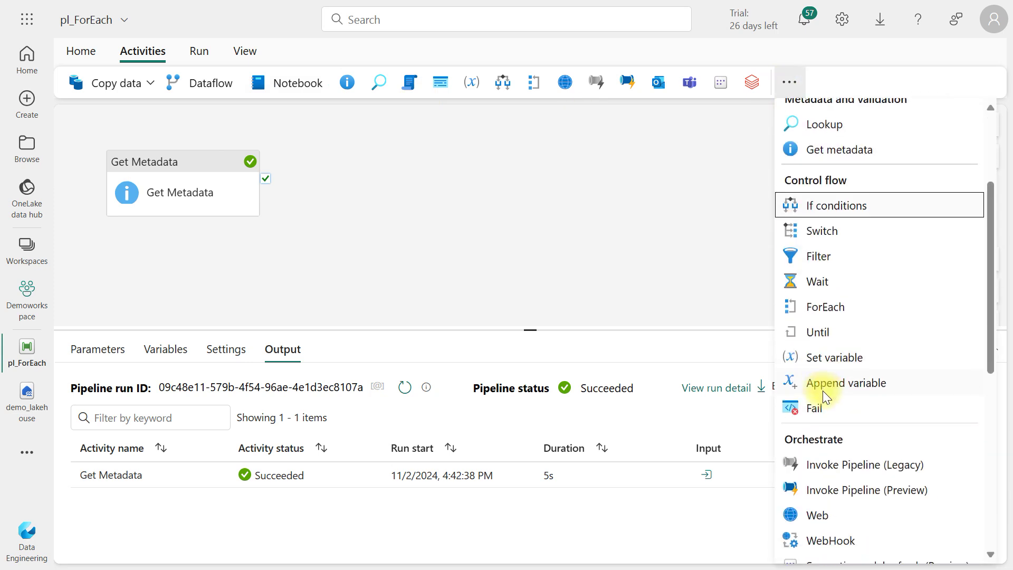
pyautogui.click(825, 308)
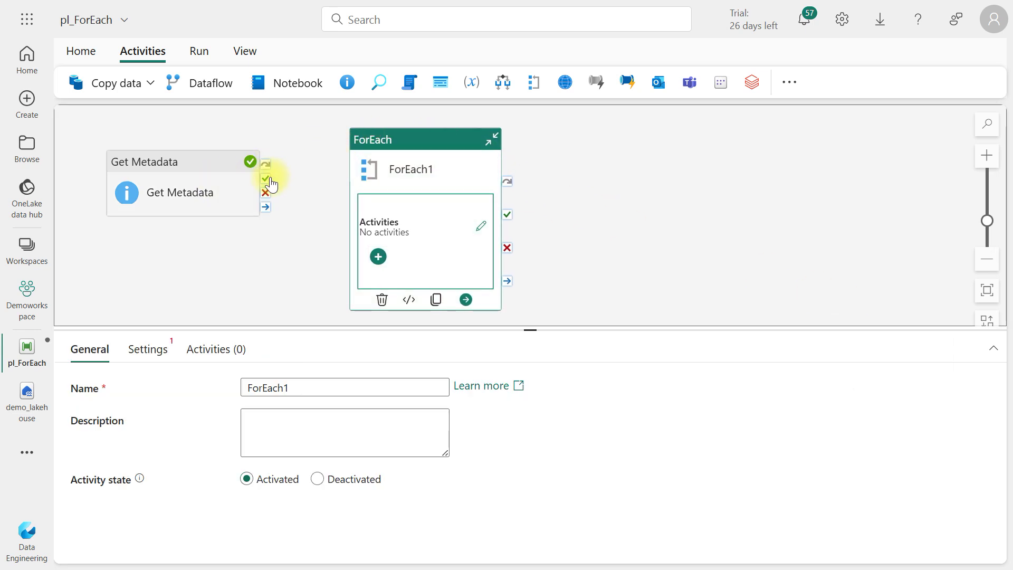
pyautogui.moveTo(267, 176); pyautogui.dragTo(411, 147)
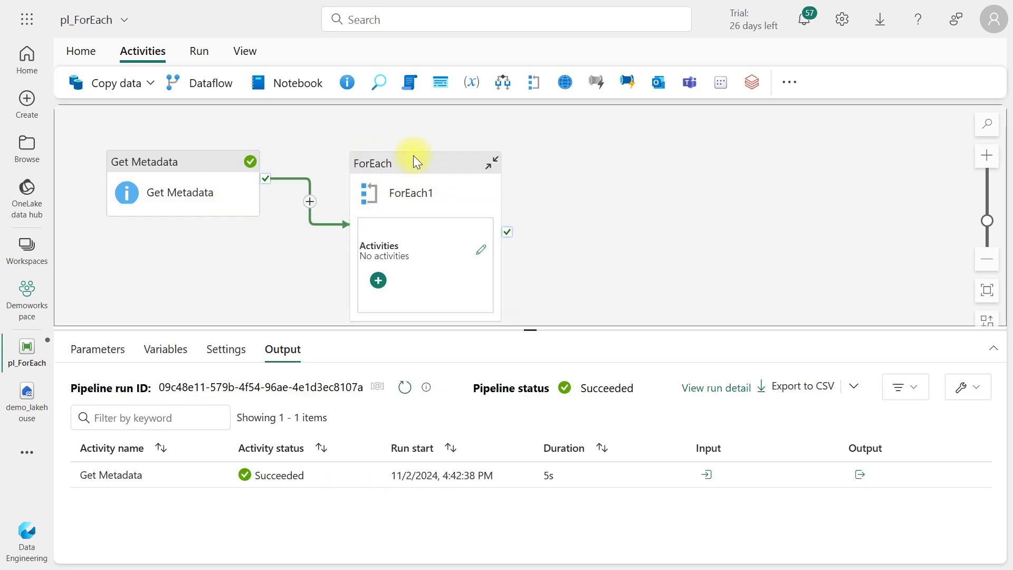
# Align the ForEach activity beside Get Metadata on the canvas and rename it to ForEach.
pyautogui.click(411, 150)
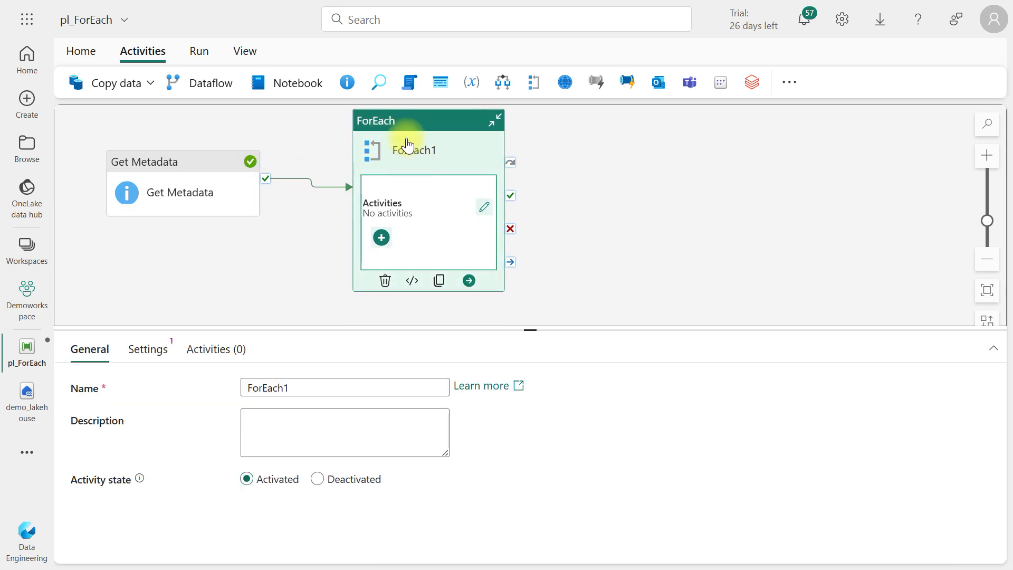
pyautogui.click(190, 167)
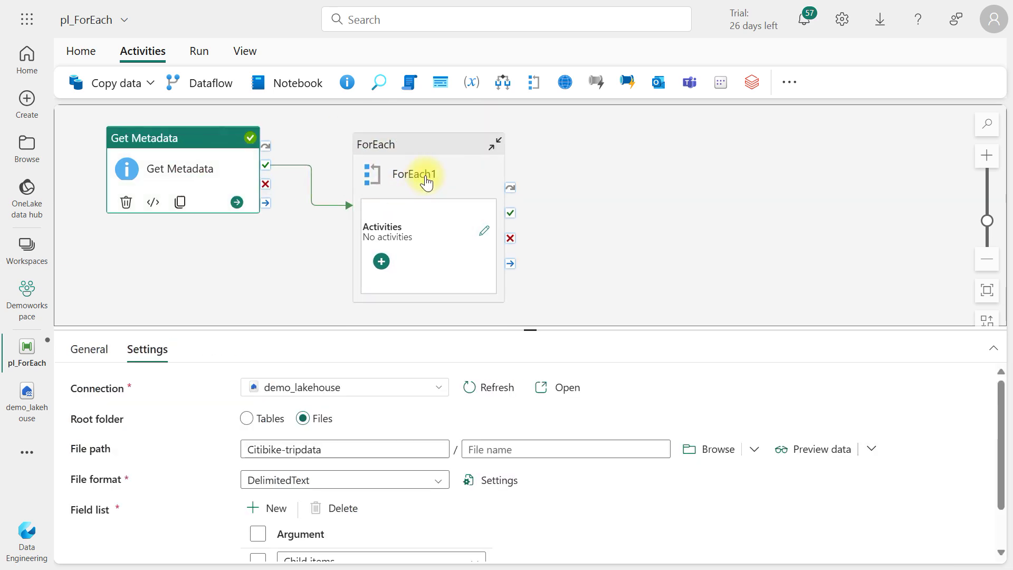
pyautogui.click(408, 154)
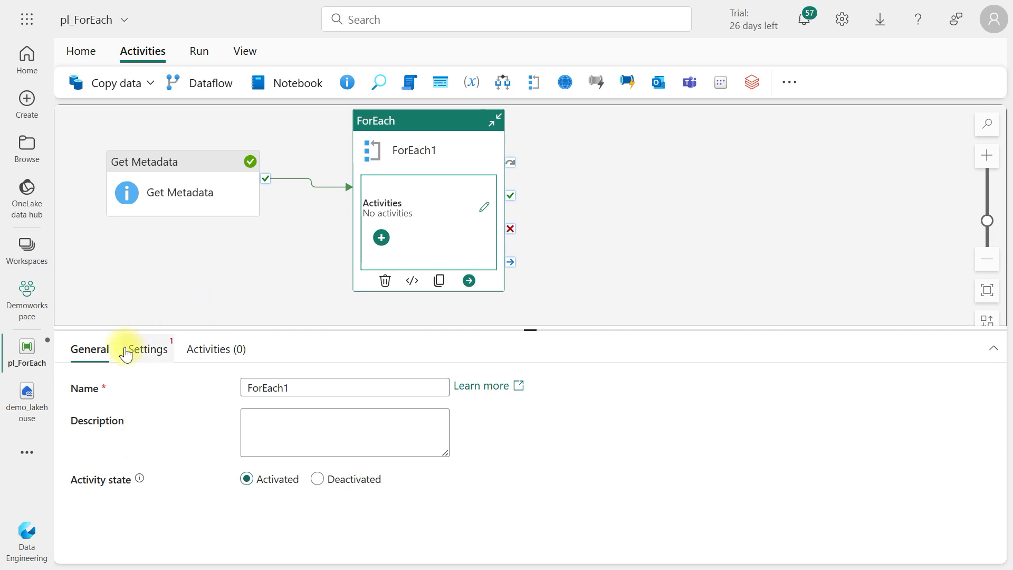
pyautogui.click(287, 382)
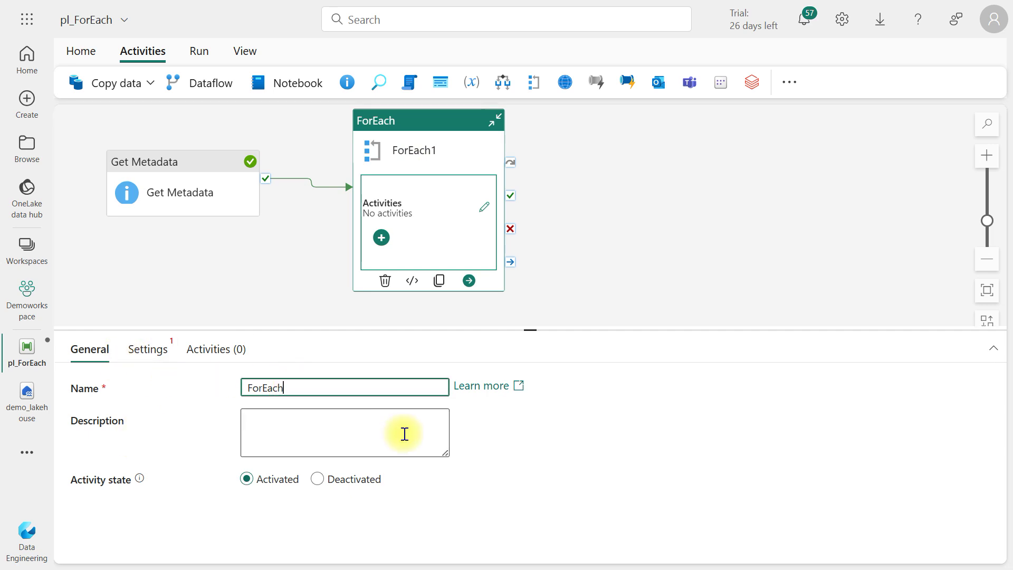
pyautogui.click(118, 486)
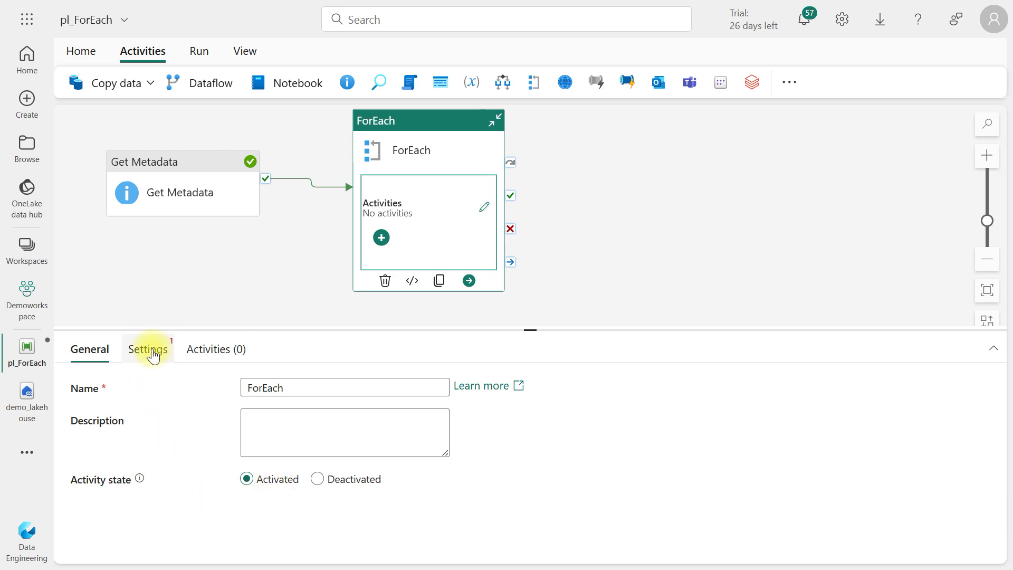
pyautogui.click(153, 353)
pyautogui.moveTo(533, 330); pyautogui.dragTo(533, 310)
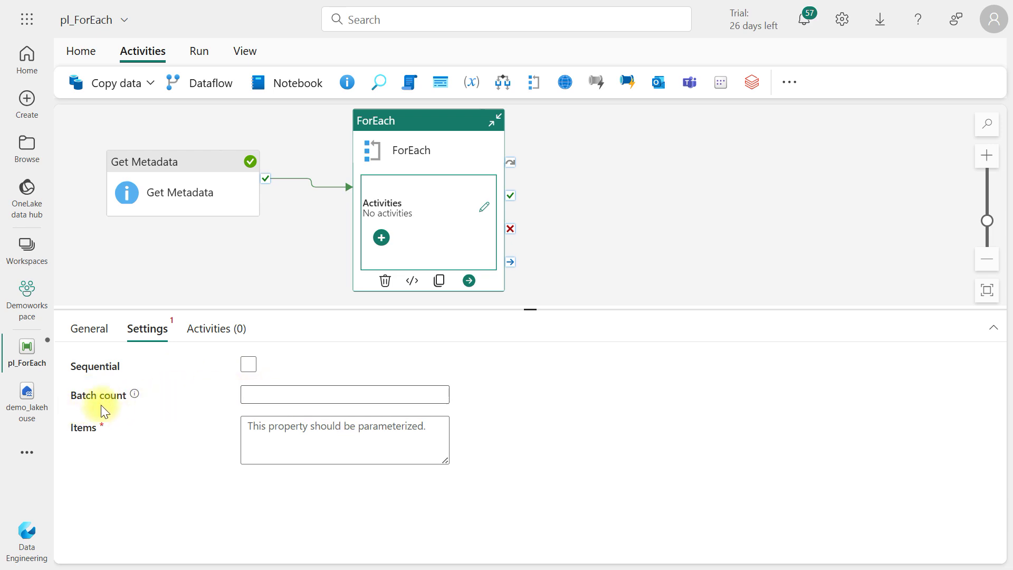
pyautogui.click(134, 394)
pyautogui.click(262, 424)
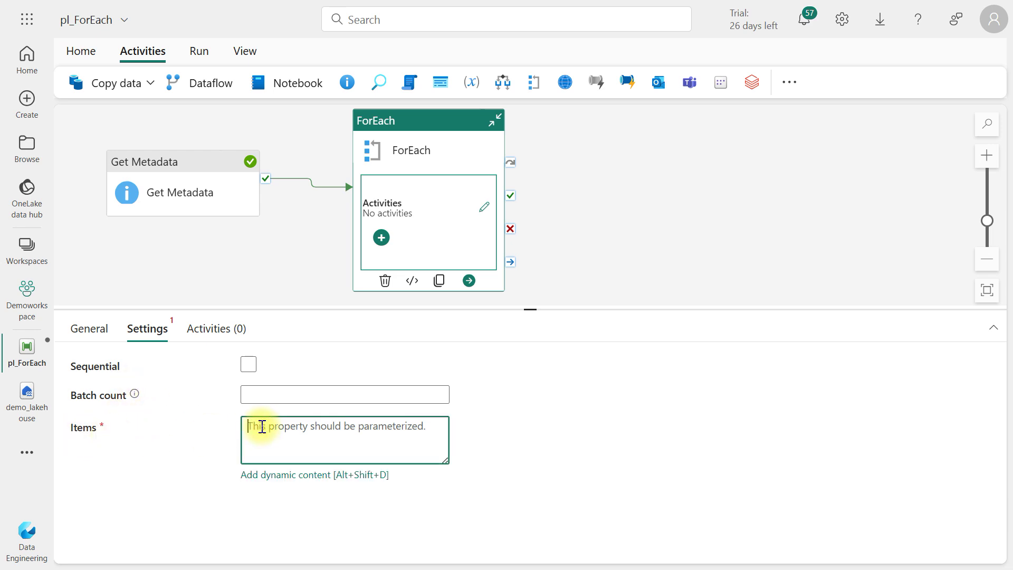
pyautogui.click(252, 479)
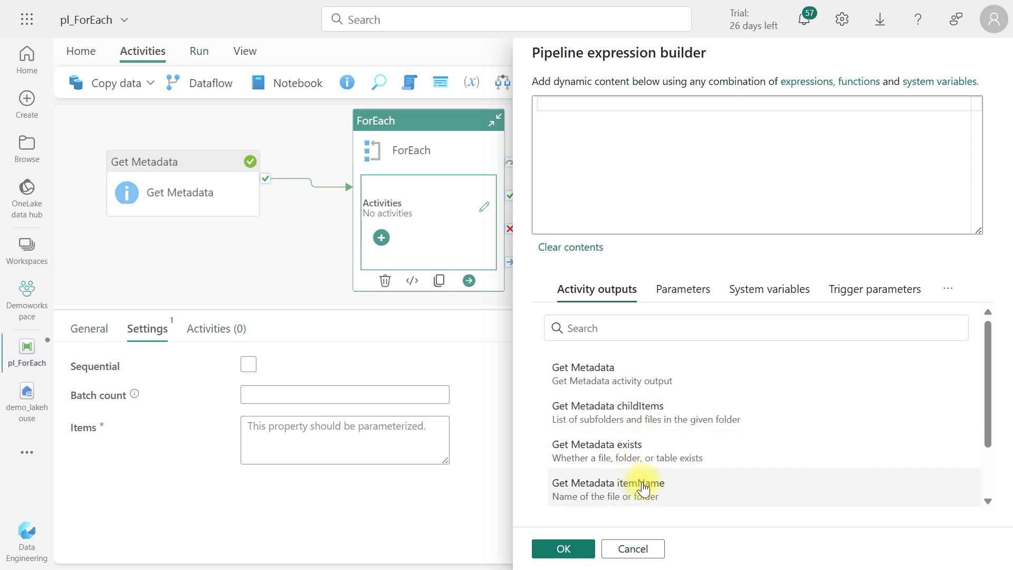
pyautogui.click(628, 416)
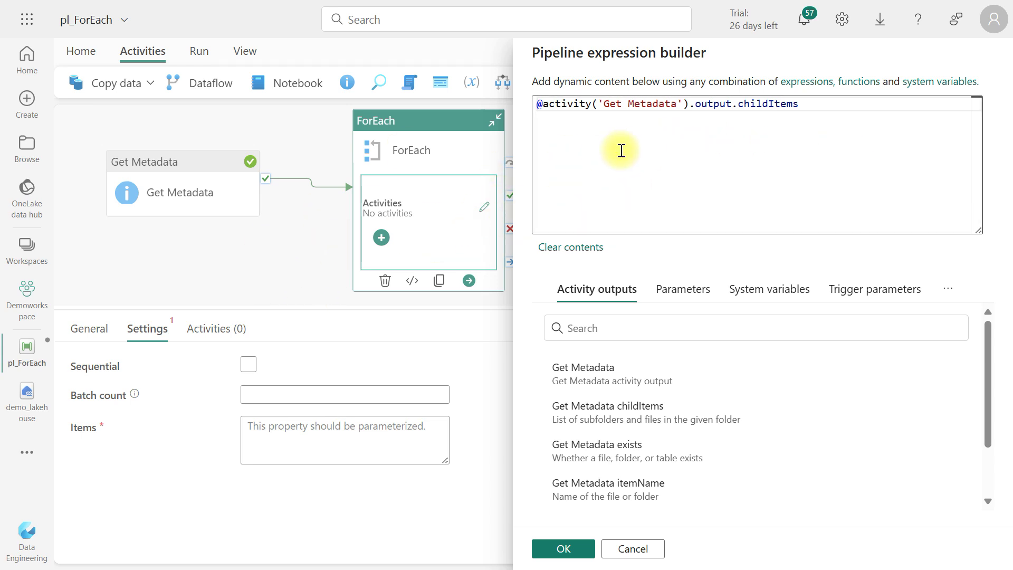
pyautogui.click(548, 551)
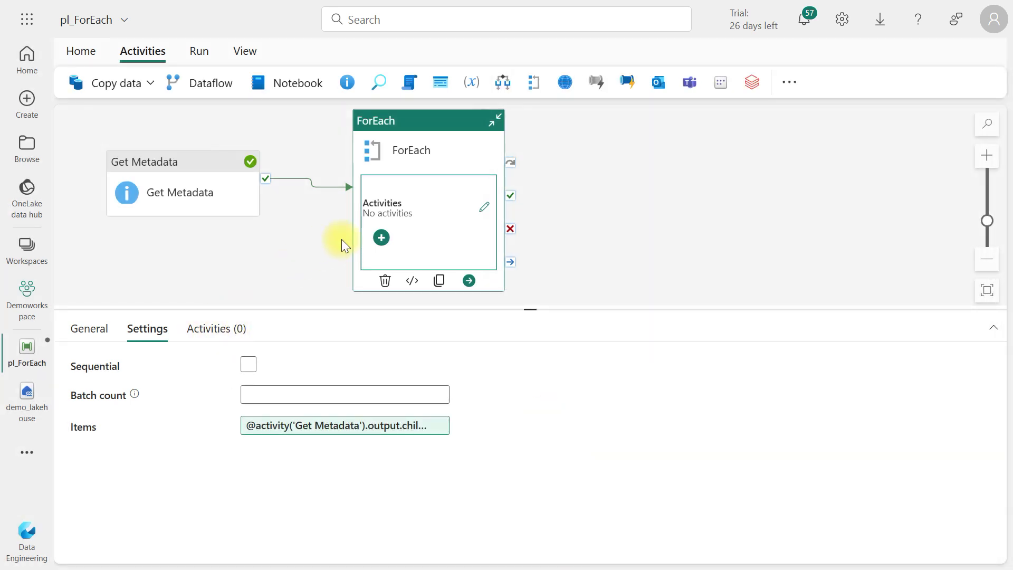
# Add a Set variable activity inside the ForEach loop.
pyautogui.click(223, 329)
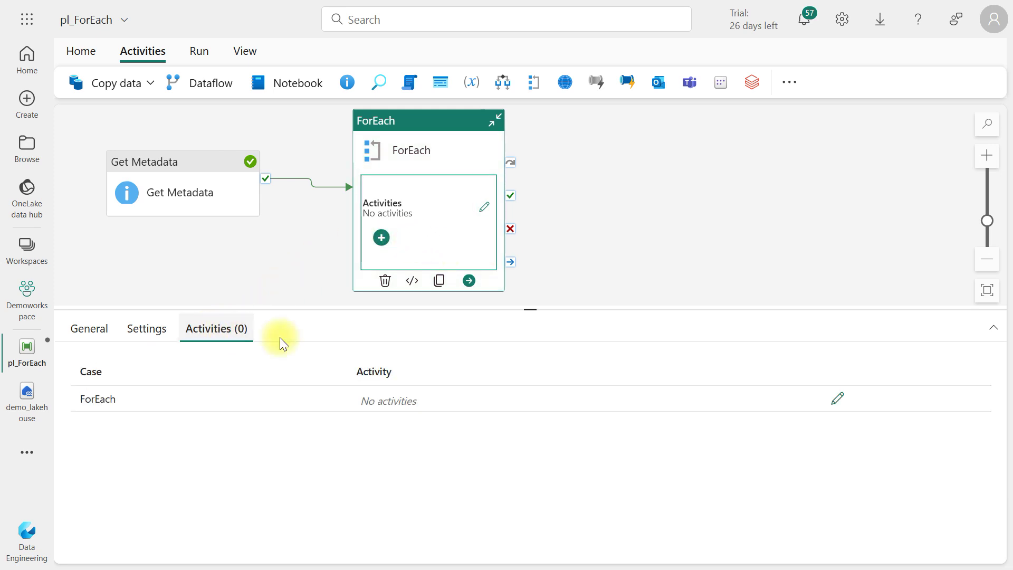
pyautogui.click(382, 236)
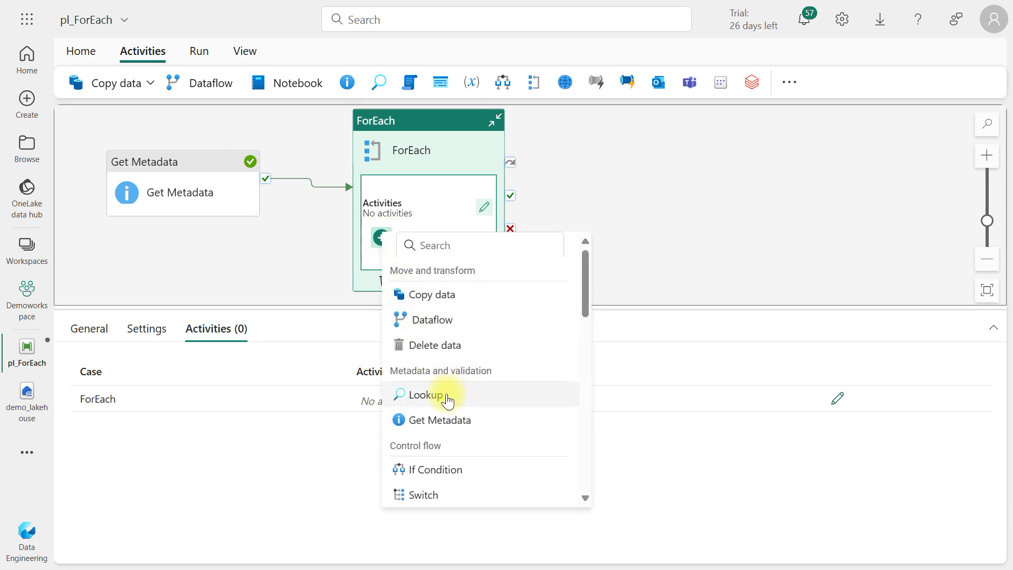
pyautogui.scroll(-3, 446, 412)
pyautogui.scroll(-5, 444, 430)
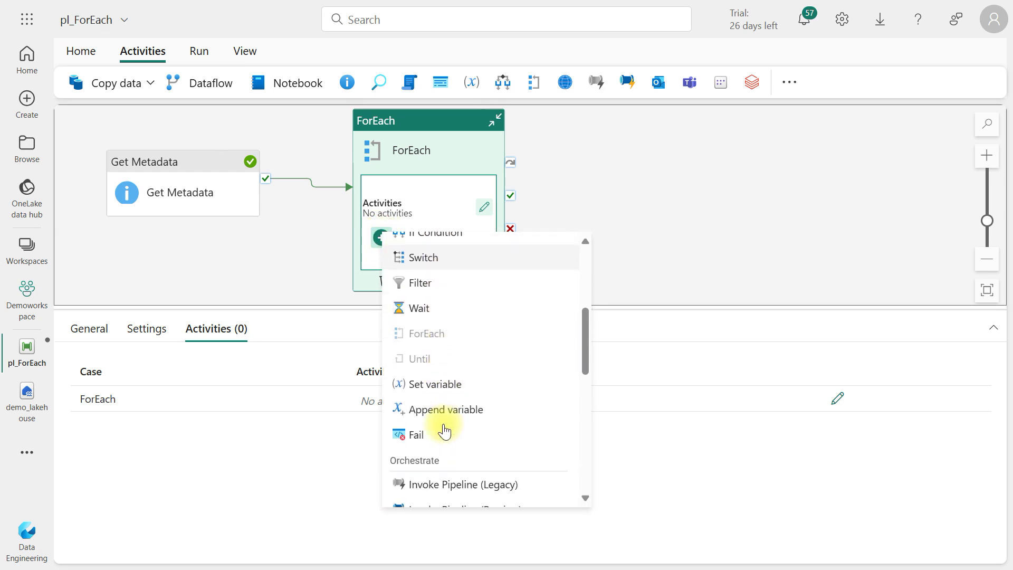
pyautogui.click(455, 393)
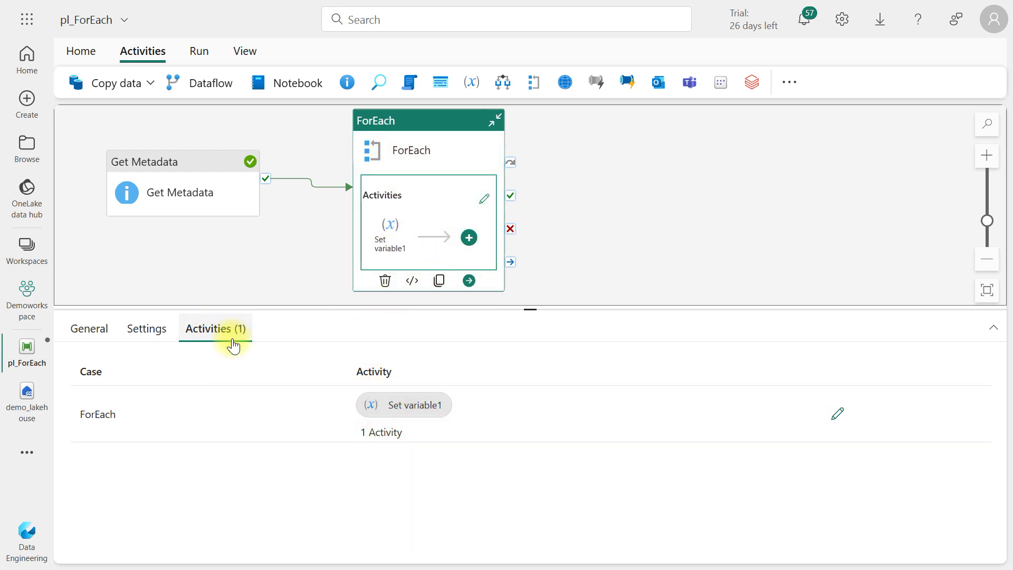
# Open the ForEach loop's inner canvas, reposition the Set variable activity, and rename it to Set variable.
pyautogui.click(836, 415)
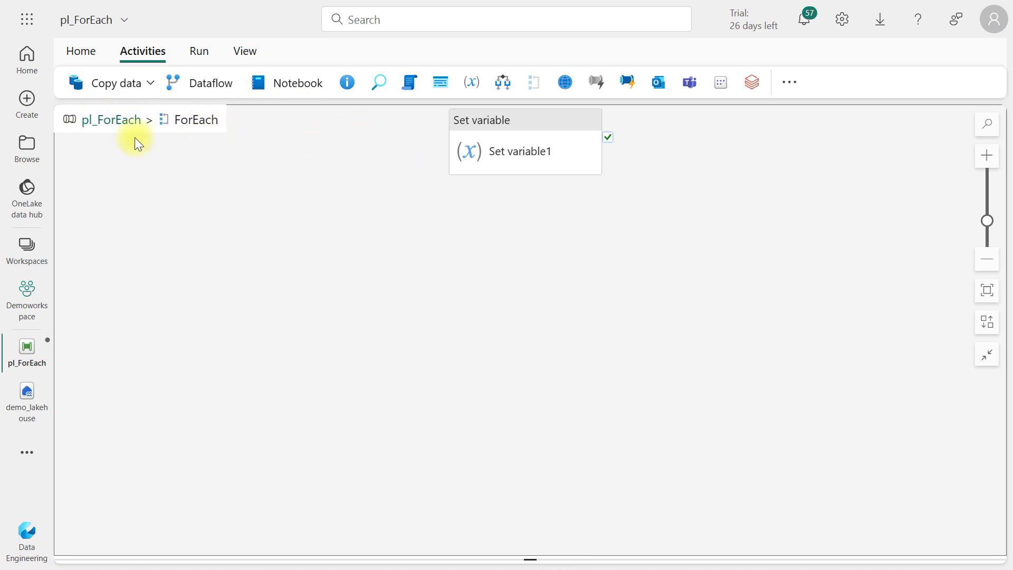
pyautogui.moveTo(494, 132)
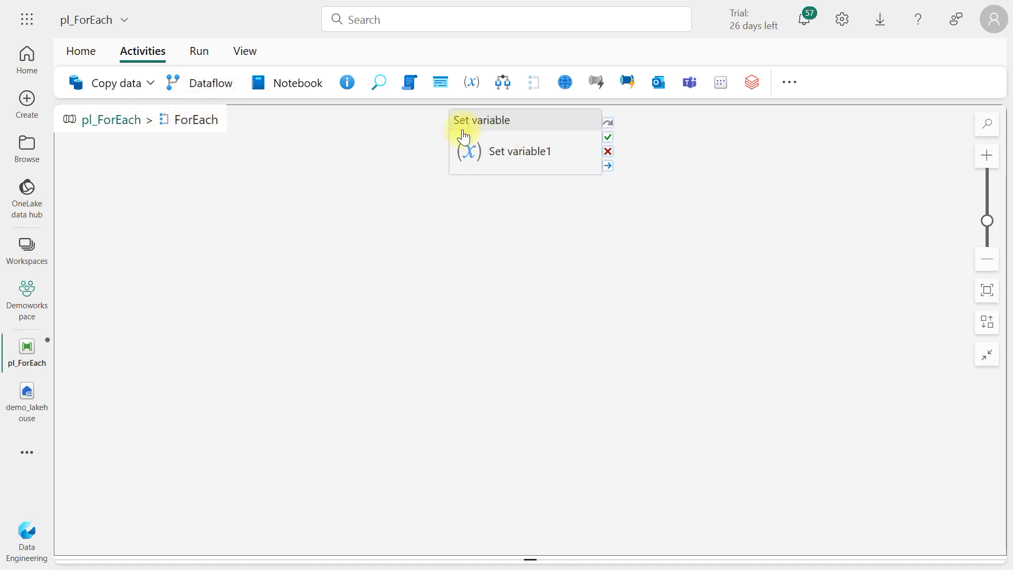
pyautogui.moveTo(529, 132); pyautogui.dragTo(404, 160)
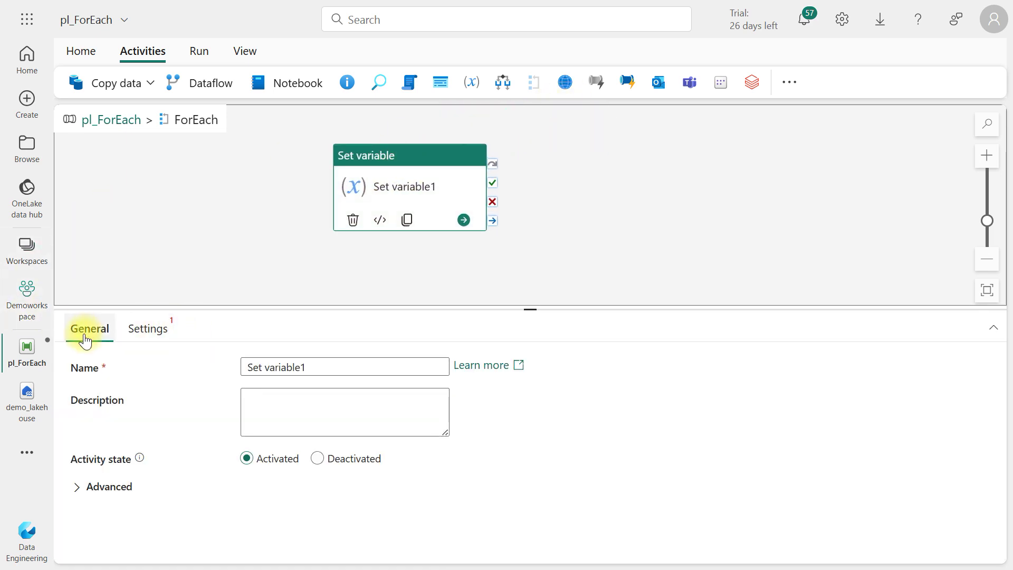
pyautogui.click(323, 372)
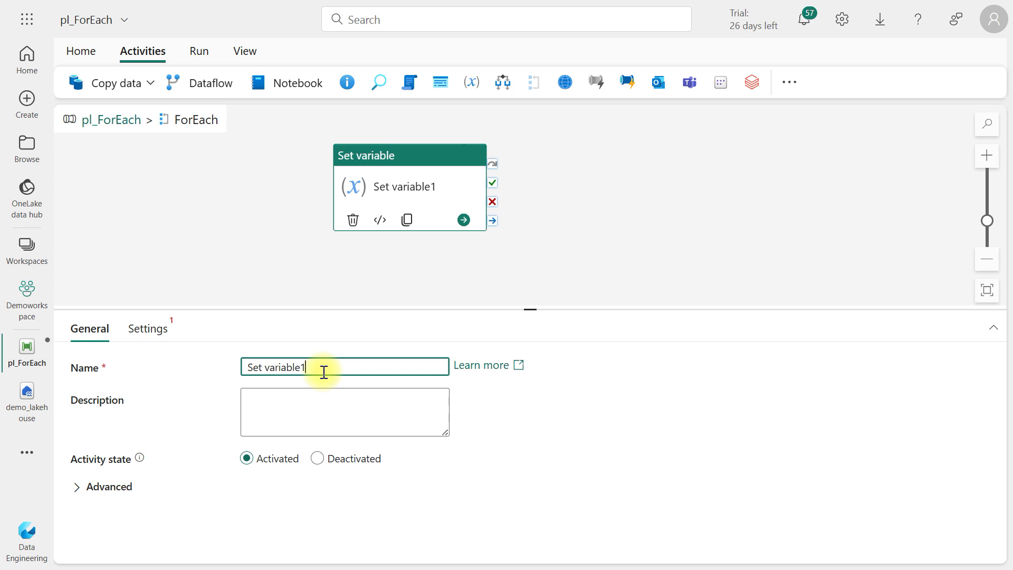
pyautogui.click(278, 410)
pyautogui.click(66, 445)
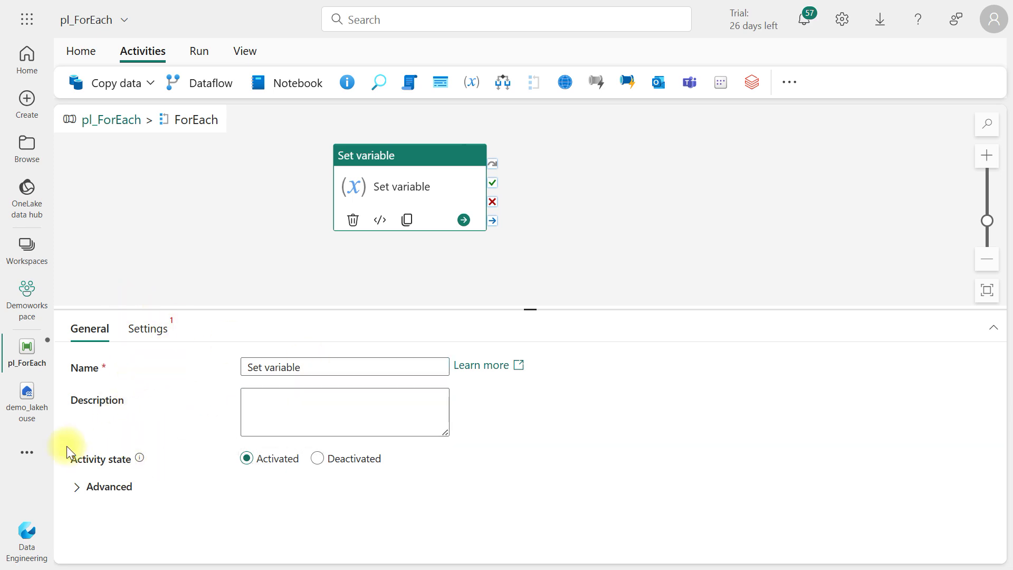
# Create a String pipeline variable named v_ForEach in the Set variable activity's settings.
pyautogui.click(148, 328)
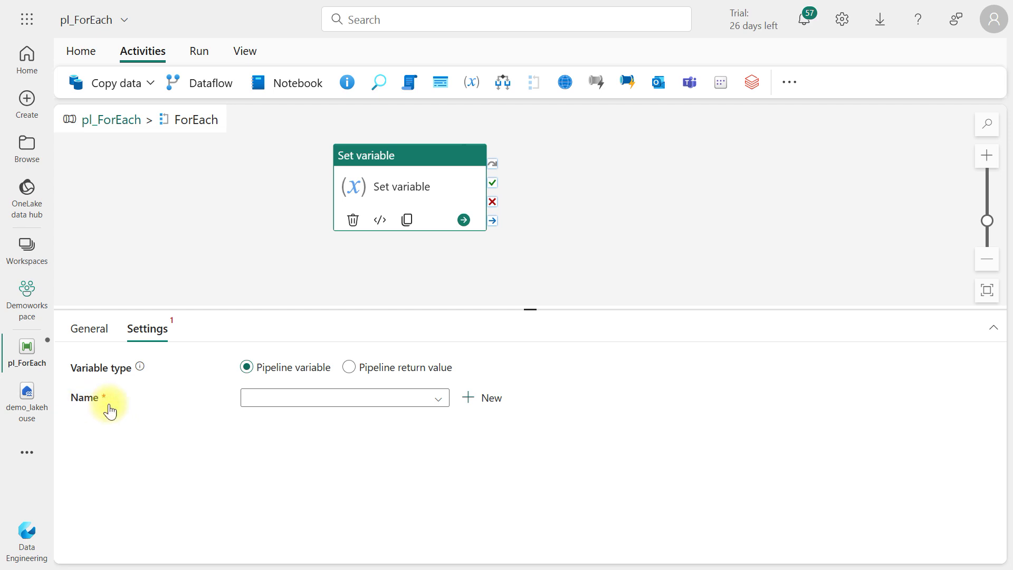
pyautogui.click(438, 398)
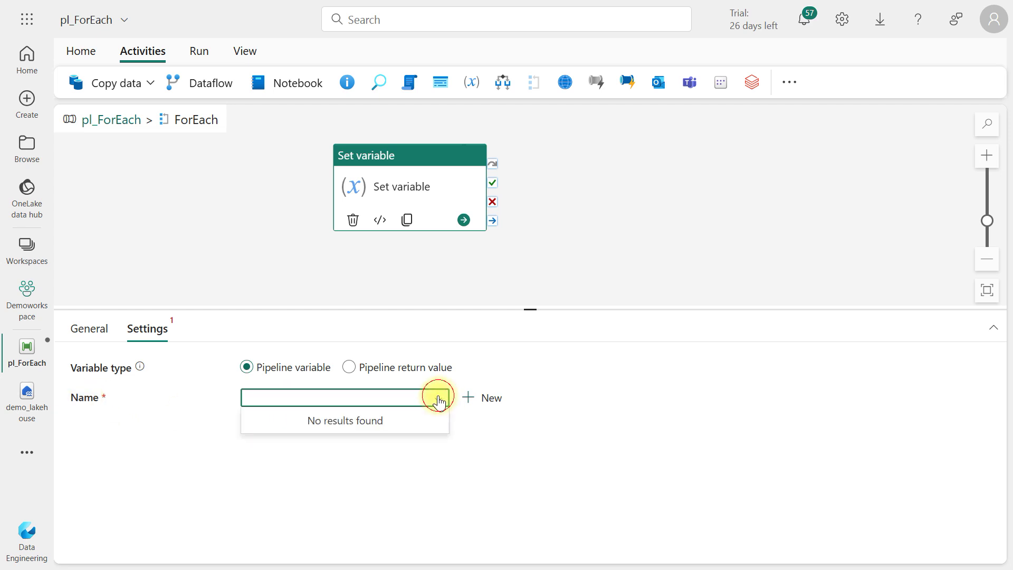
pyautogui.click(487, 402)
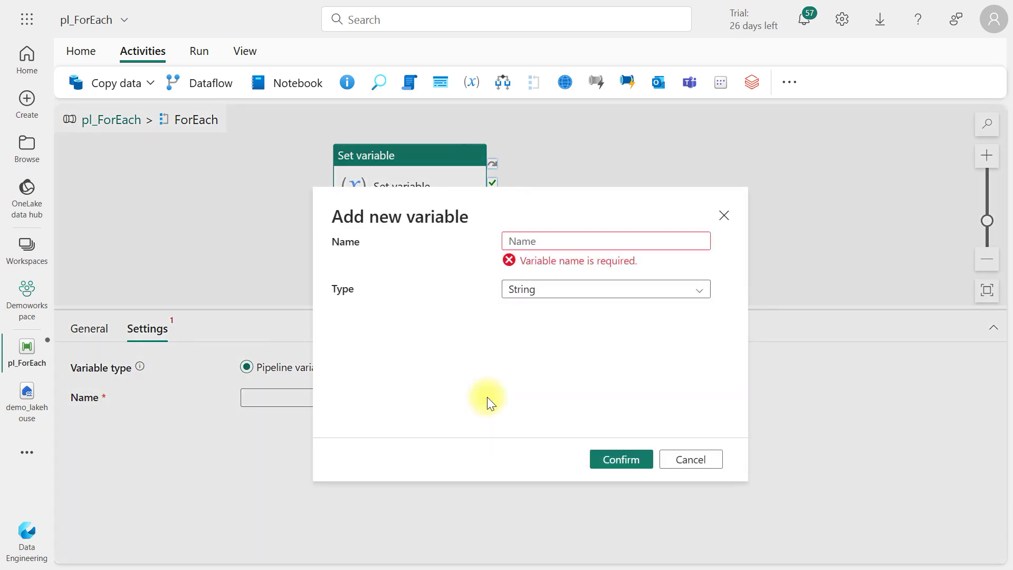
pyautogui.click(530, 243)
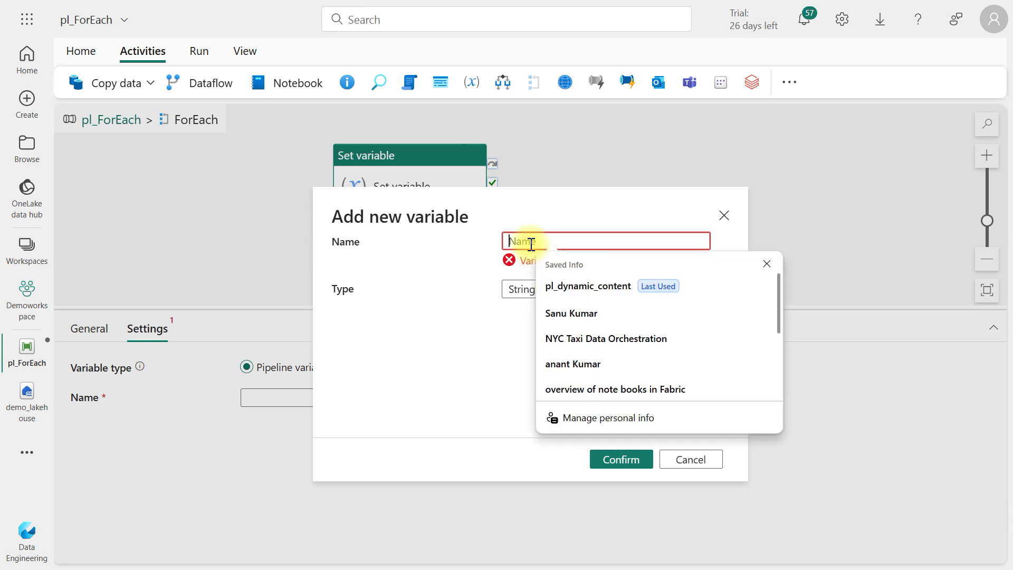
pyautogui.write('v_ForEach')
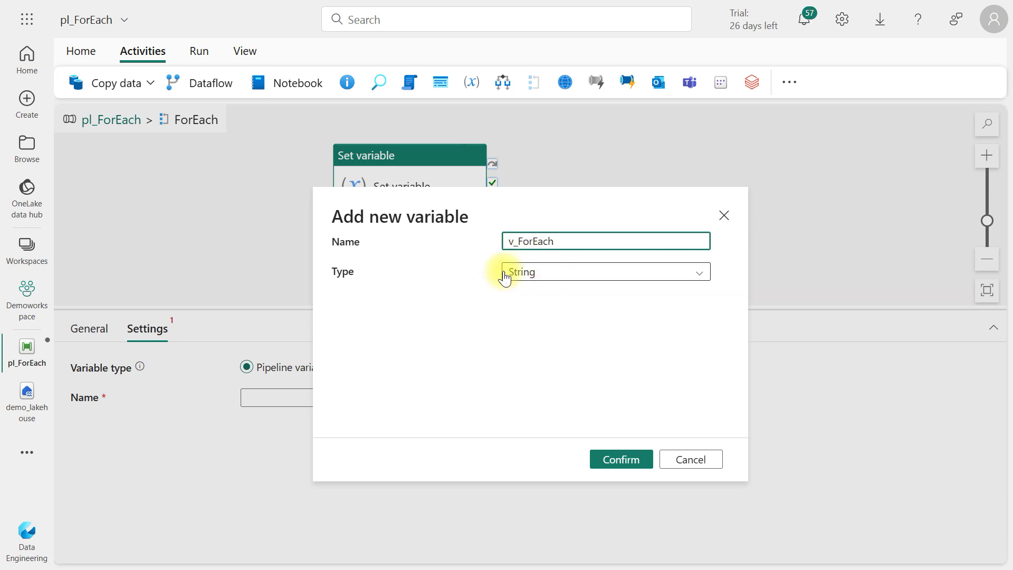
pyautogui.click(533, 272)
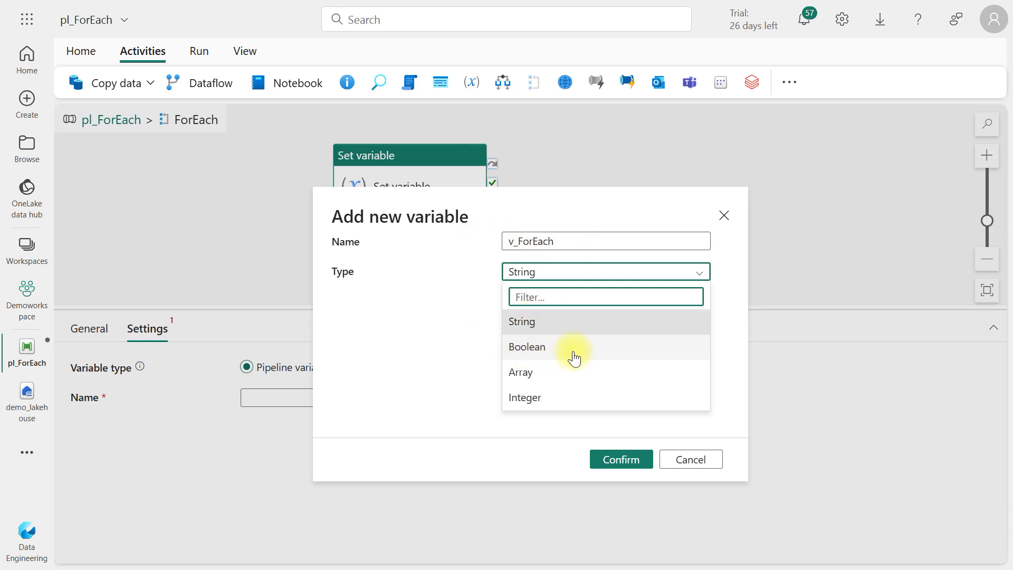
pyautogui.click(527, 321)
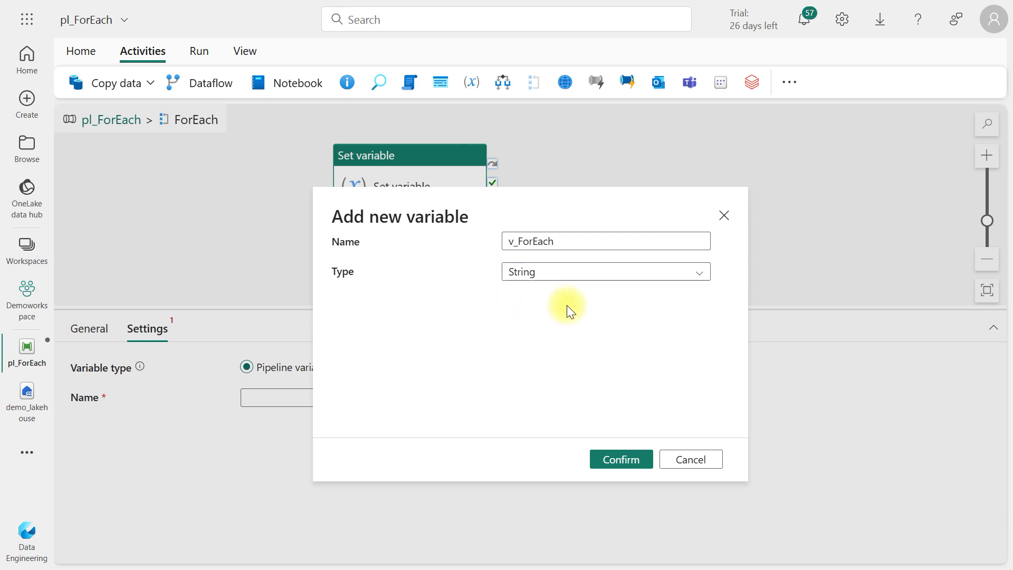
pyautogui.click(622, 459)
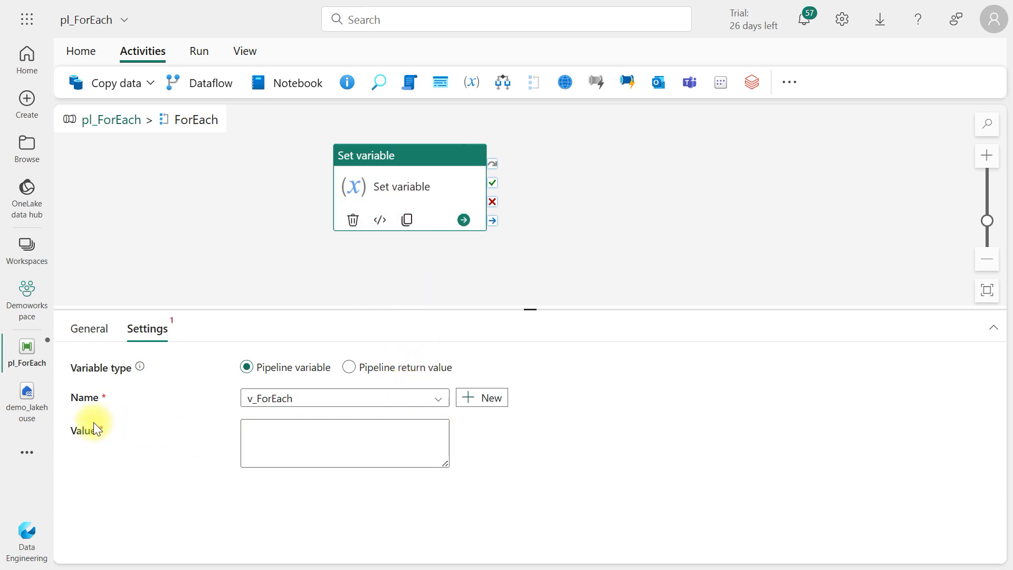
pyautogui.click(289, 442)
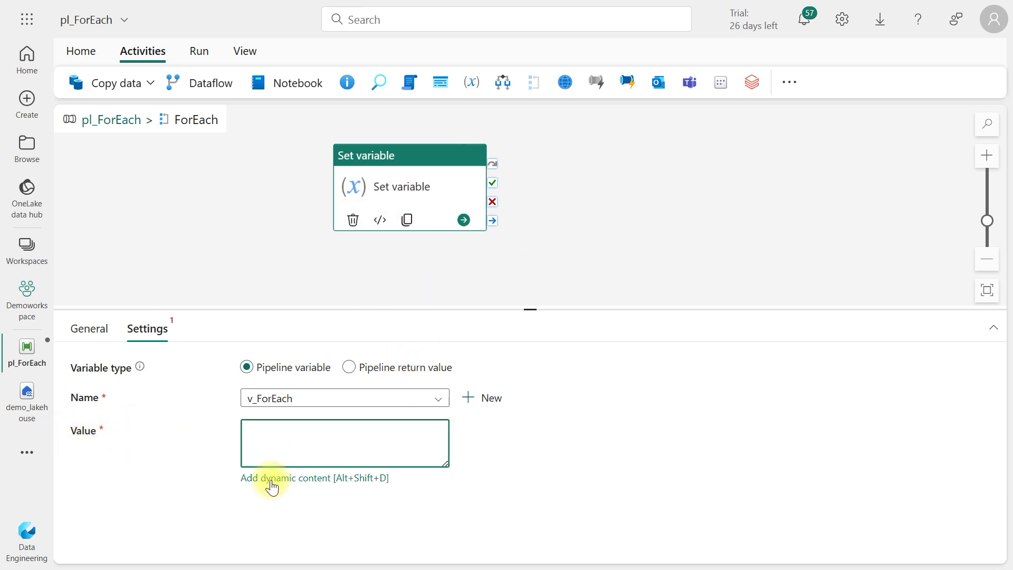
pyautogui.click(272, 479)
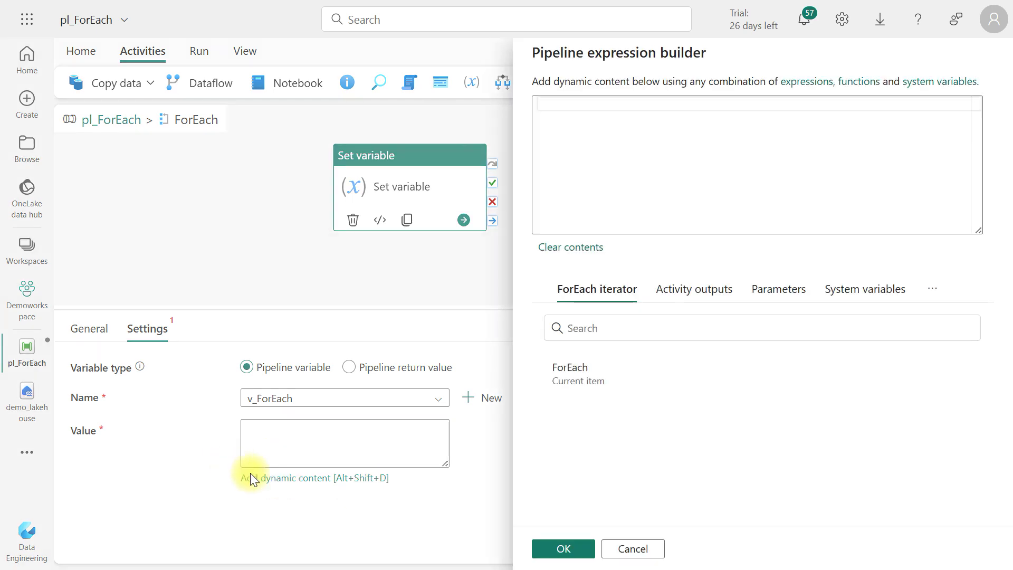
pyautogui.click(603, 380)
pyautogui.click(583, 105)
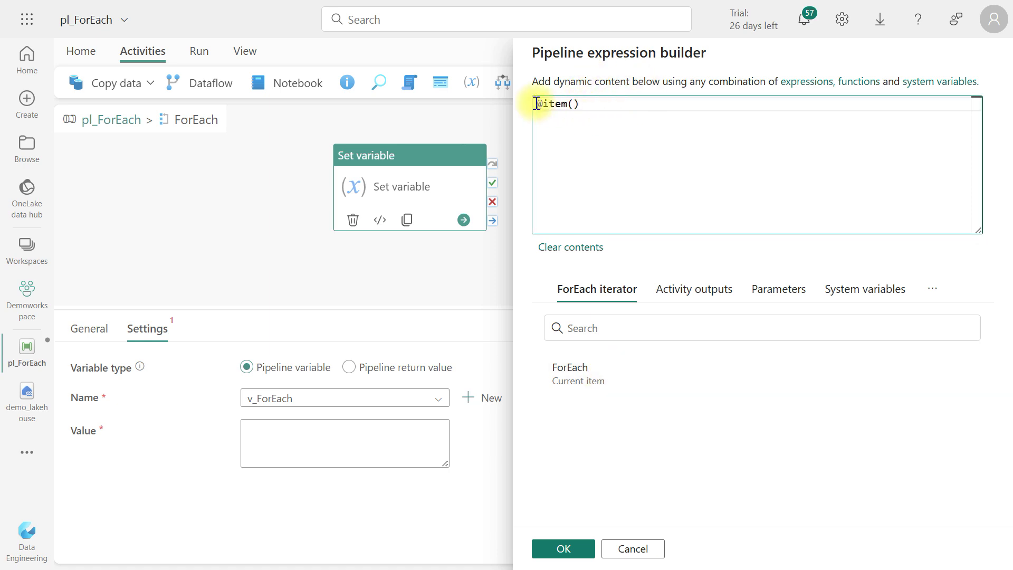
pyautogui.write(',na')
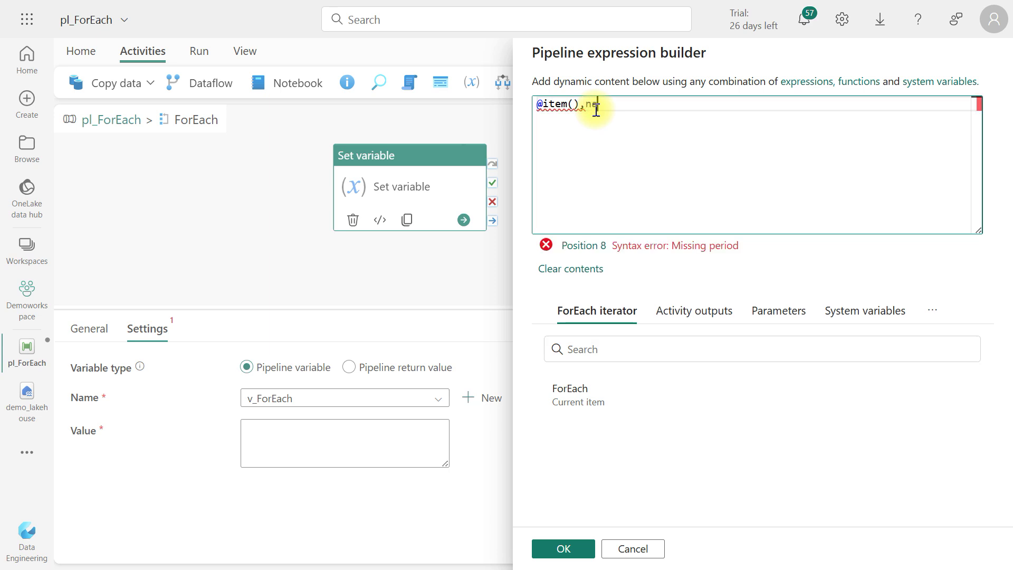
pyautogui.press('BackSpace')
pyautogui.press('BackSpace')
pyautogui.press('BackSpace')
pyautogui.write('.name')
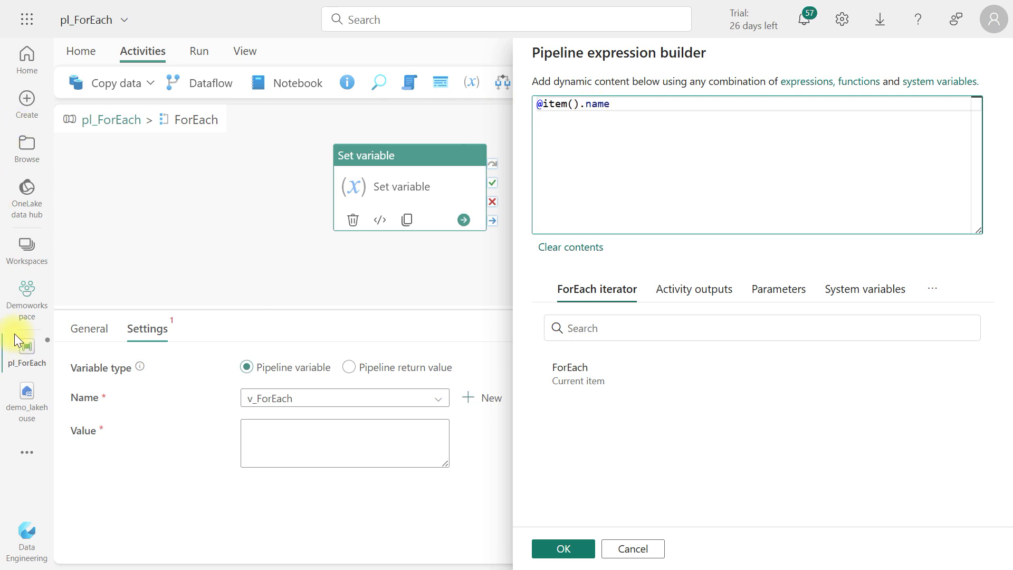
pyautogui.click(565, 548)
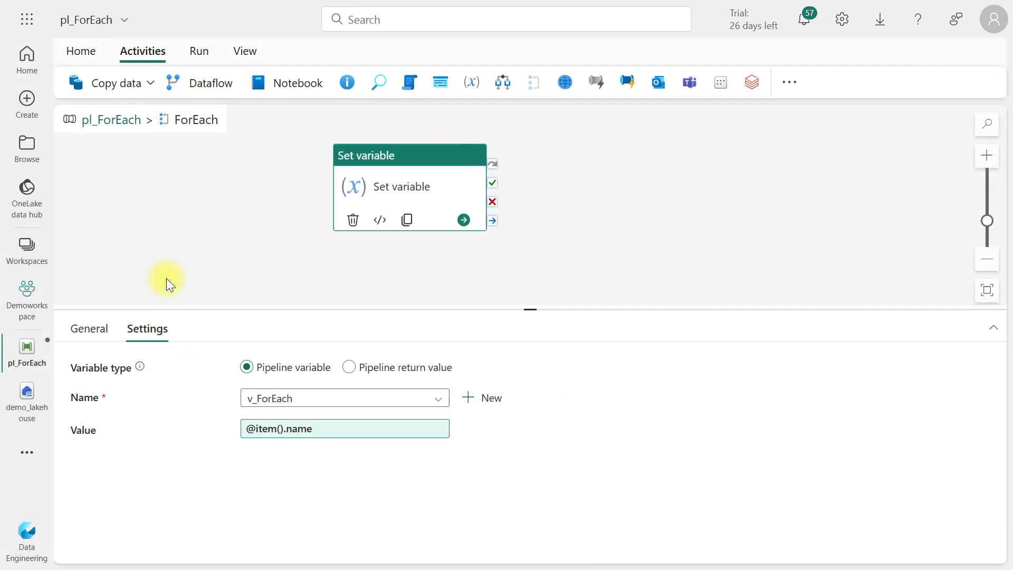
# Return to the main pl_ForEach canvas and examine the child item fields in Get Metadata's previous run output.
pyautogui.click(108, 120)
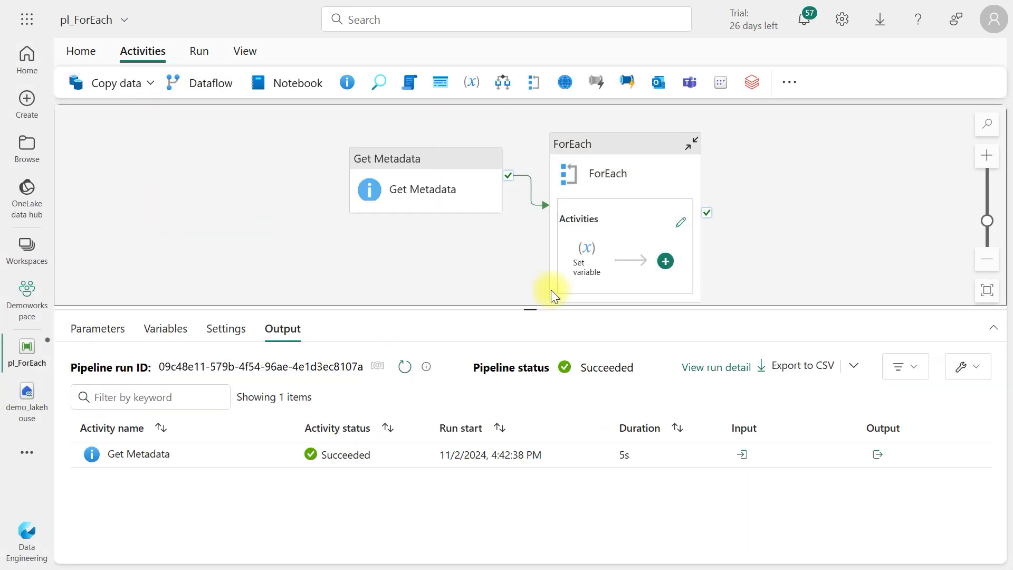
pyautogui.click(878, 454)
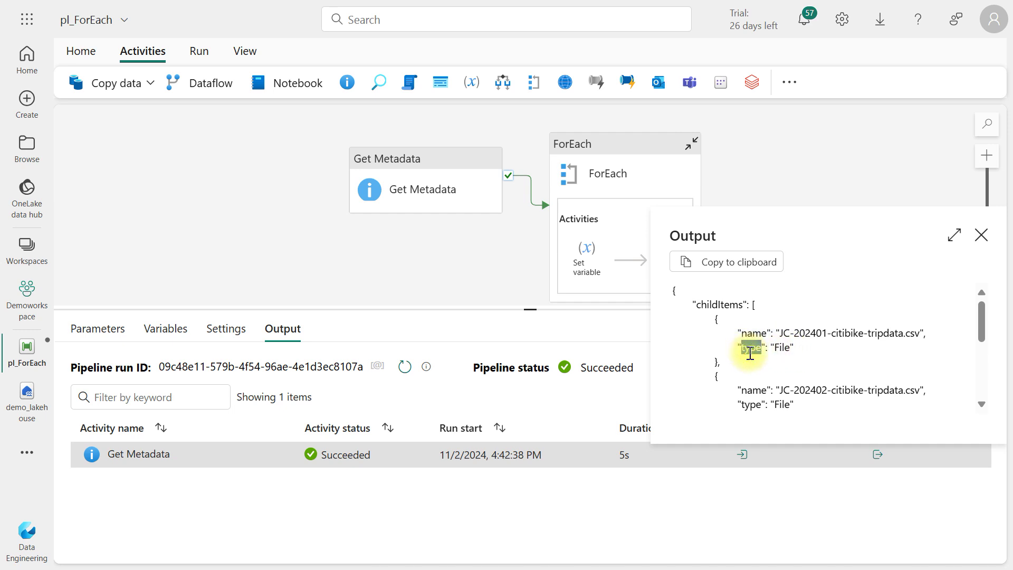
pyautogui.click(635, 167)
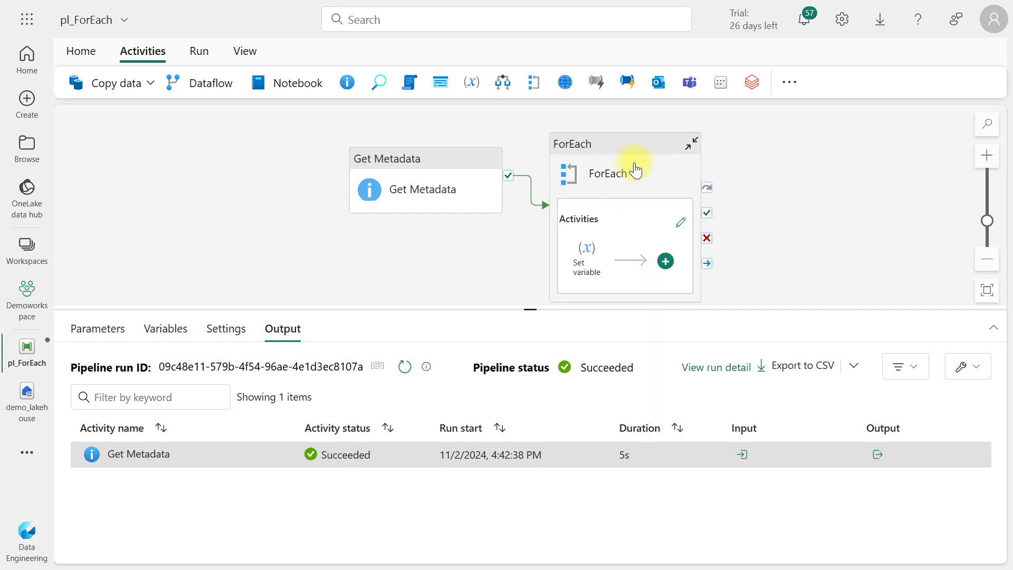
# Reopen the ForEach loop's inner canvas, check the Set variable activity's value expression, and reposition the activity.
pyautogui.click(615, 252)
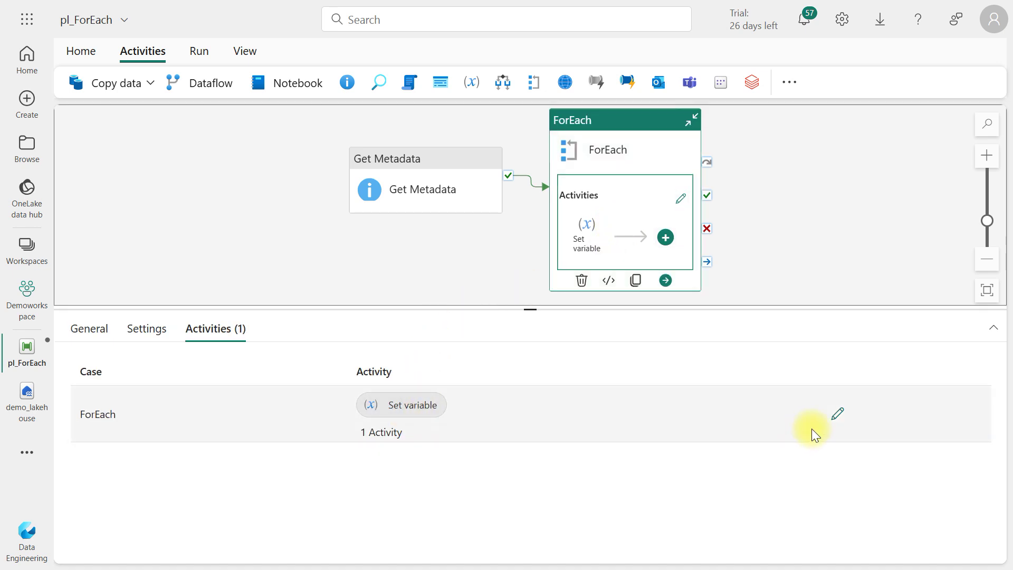
pyautogui.click(836, 415)
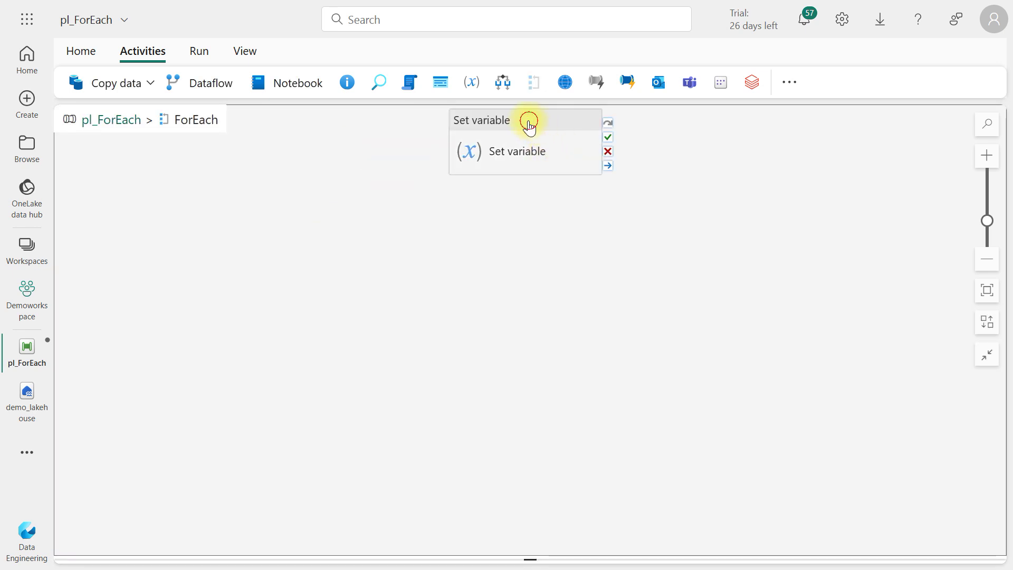
pyautogui.click(526, 120)
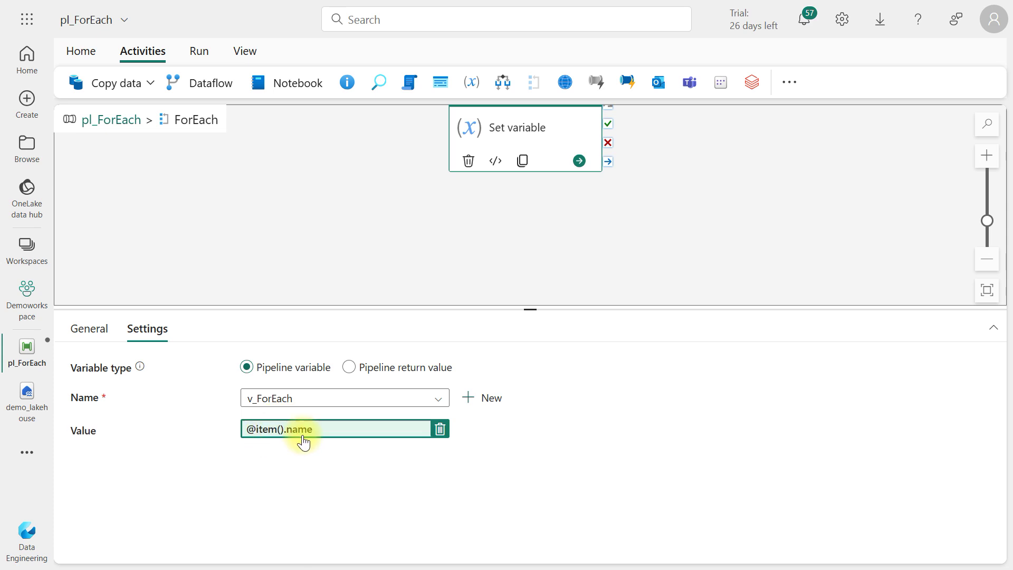
pyautogui.moveTo(519, 142); pyautogui.dragTo(417, 166)
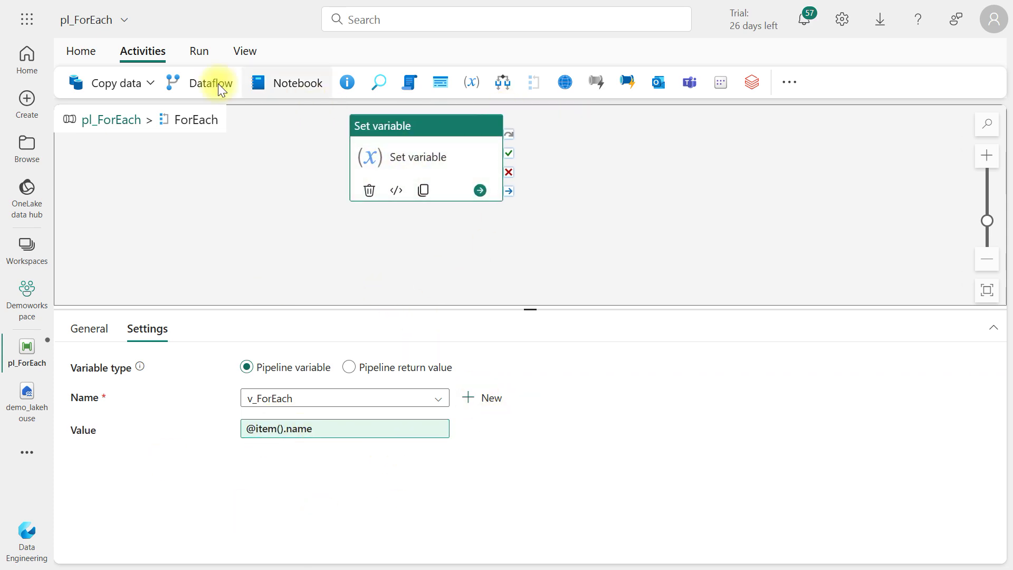
# Save the pipeline and validate it, closing the validation output.
pyautogui.click(80, 55)
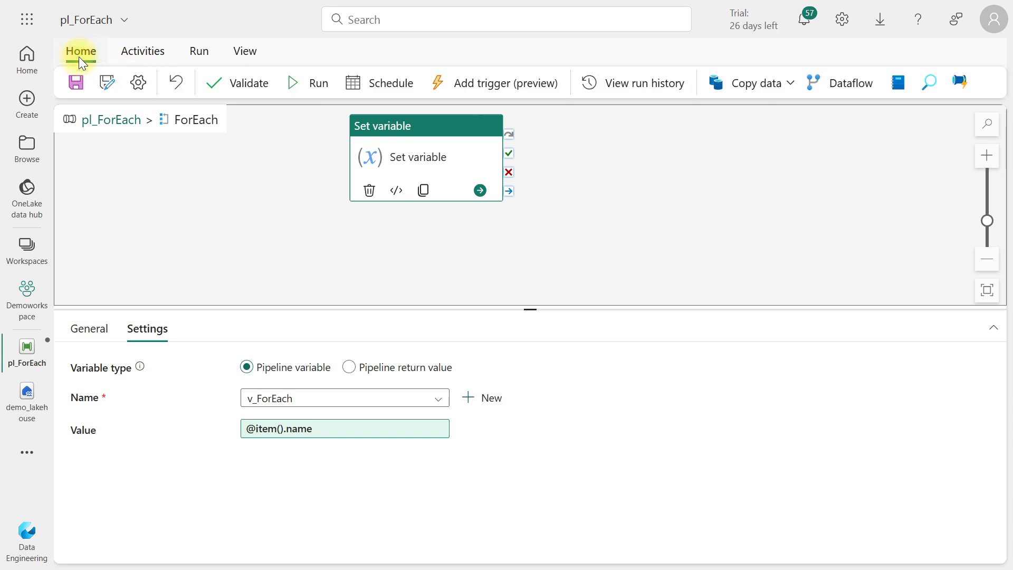
pyautogui.click(76, 84)
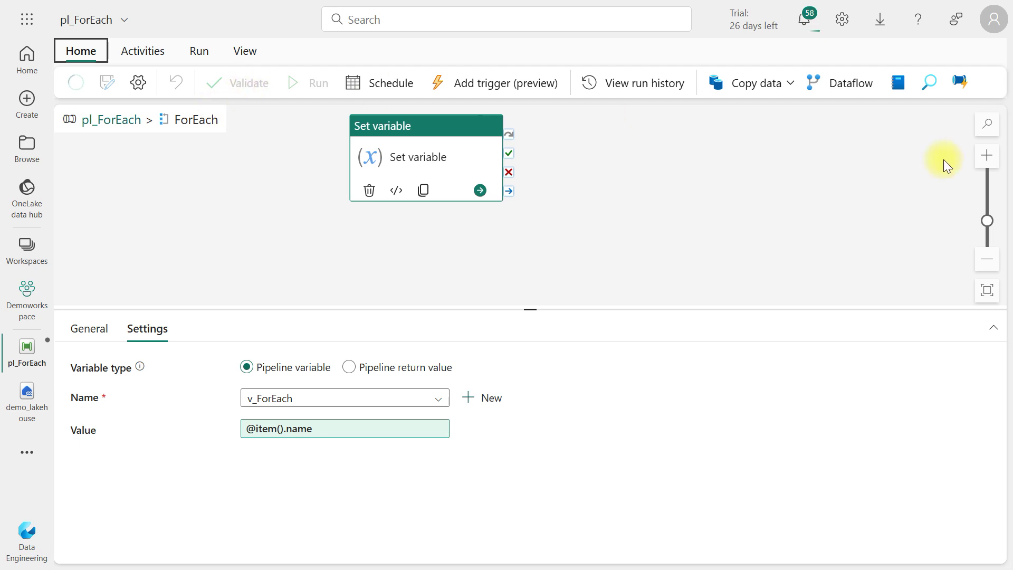
pyautogui.moveTo(536, 316); pyautogui.dragTo(527, 262)
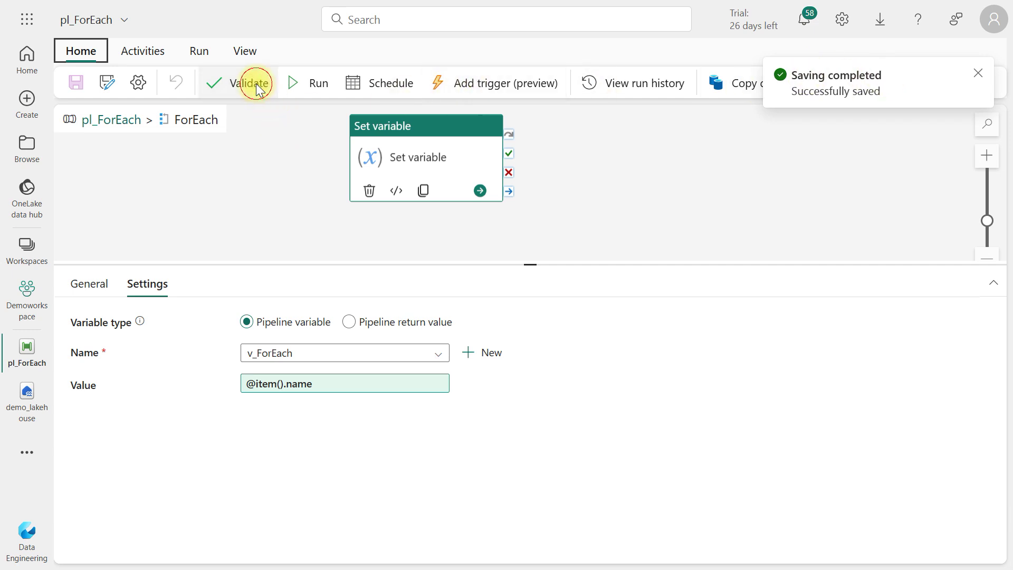
pyautogui.click(256, 85)
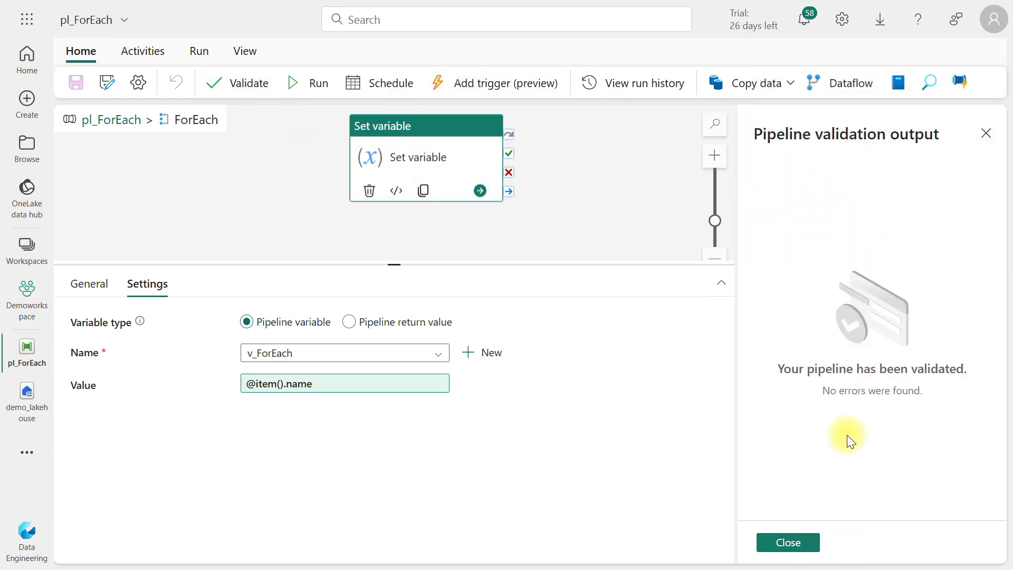
pyautogui.click(788, 544)
# Run the pipeline, refresh its run status, and enlarge the run output area to show all activity runs.
pyautogui.click(320, 82)
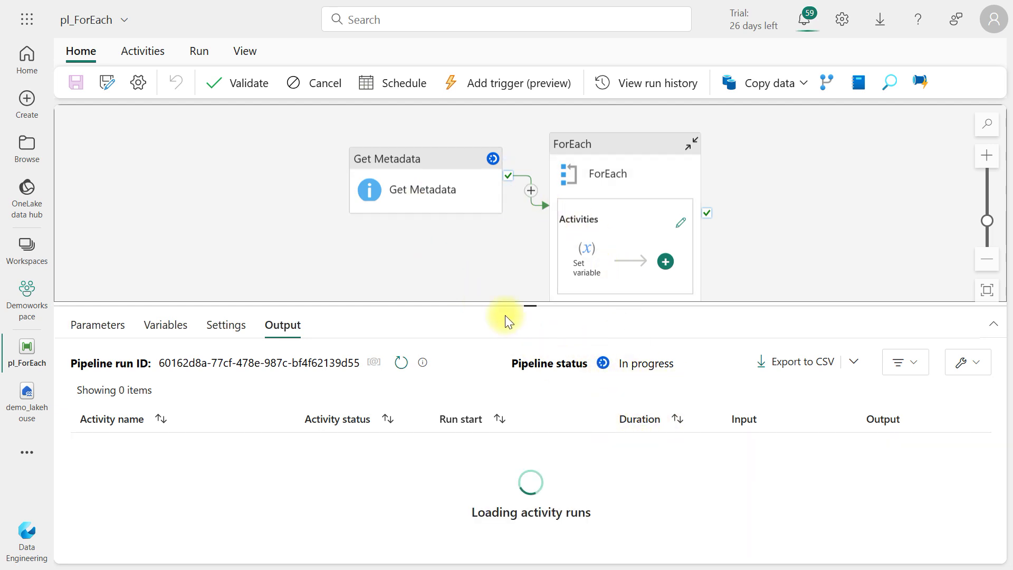
pyautogui.click(401, 363)
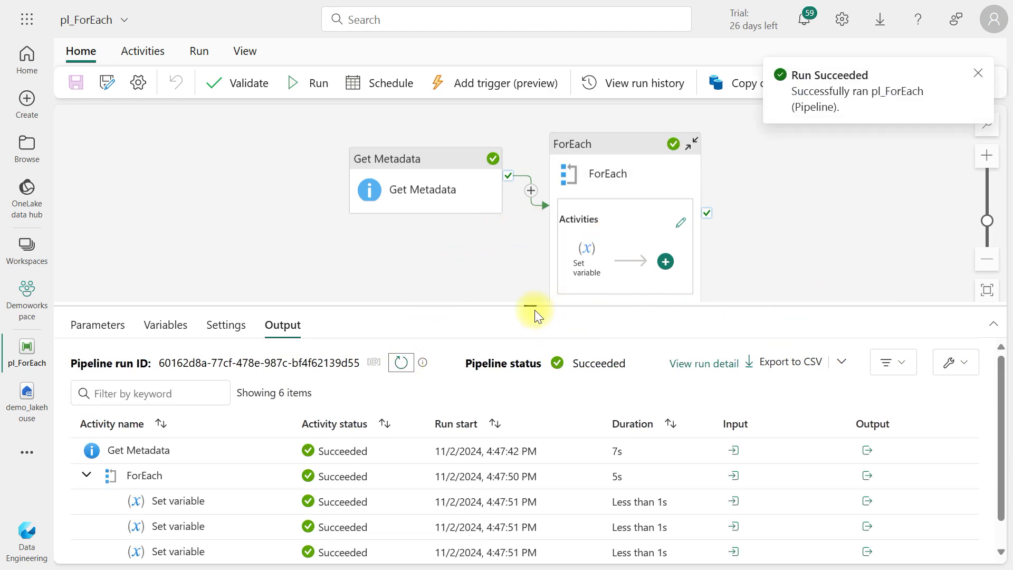
pyautogui.moveTo(531, 308); pyautogui.dragTo(533, 151)
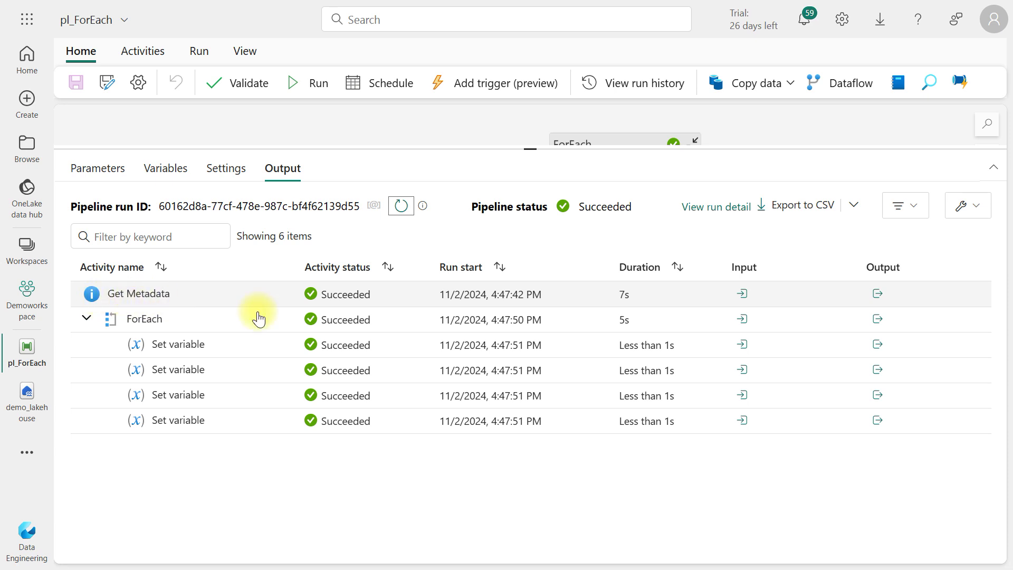
# Examine the child item names and types in the new run's Get Metadata output, then close it.
pyautogui.click(878, 294)
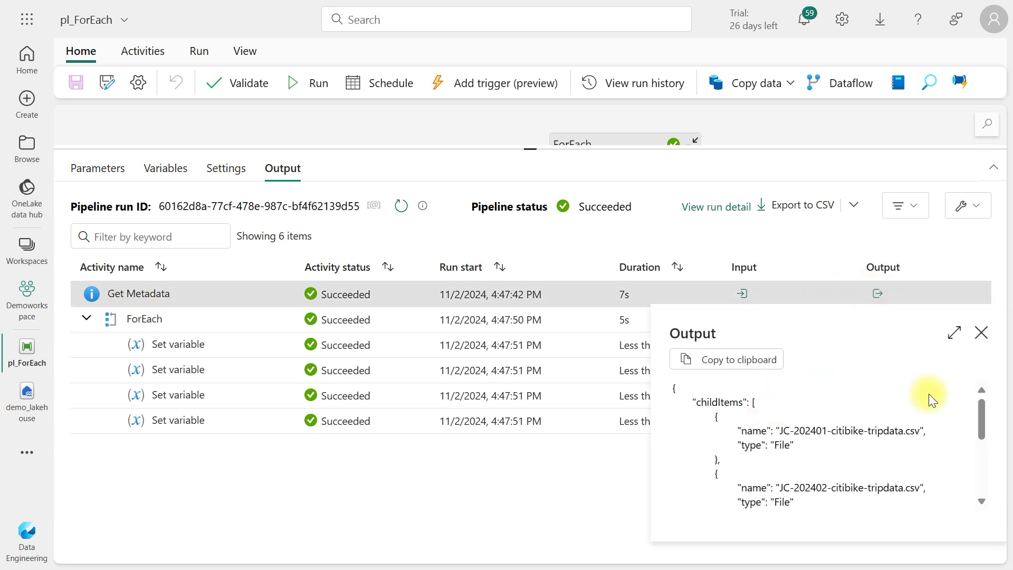
pyautogui.scroll(-5, 809, 430)
pyautogui.click(697, 471)
pyautogui.scroll(5, 718, 417)
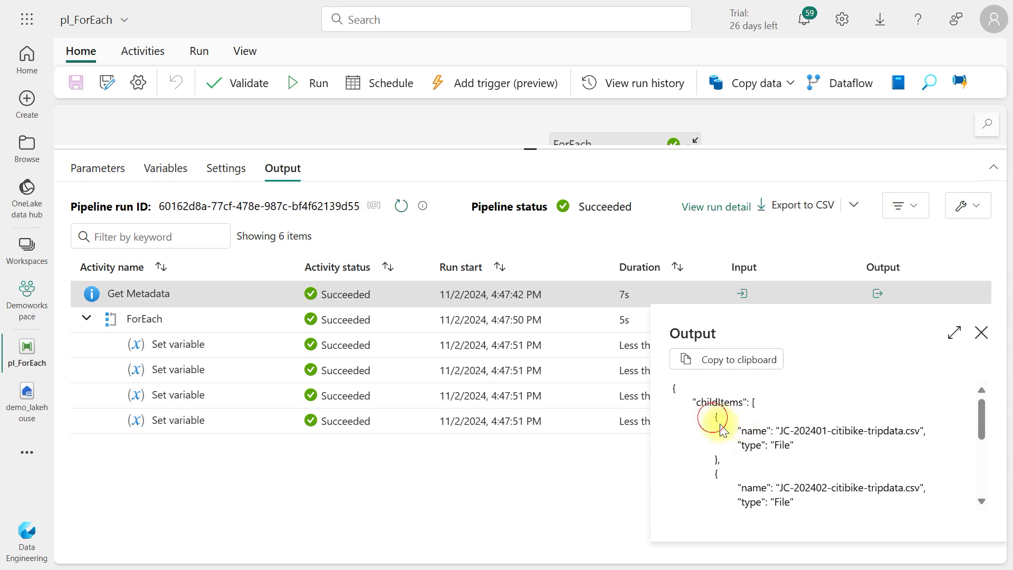
pyautogui.moveTo(717, 420); pyautogui.dragTo(730, 464)
pyautogui.doubleClick(755, 430)
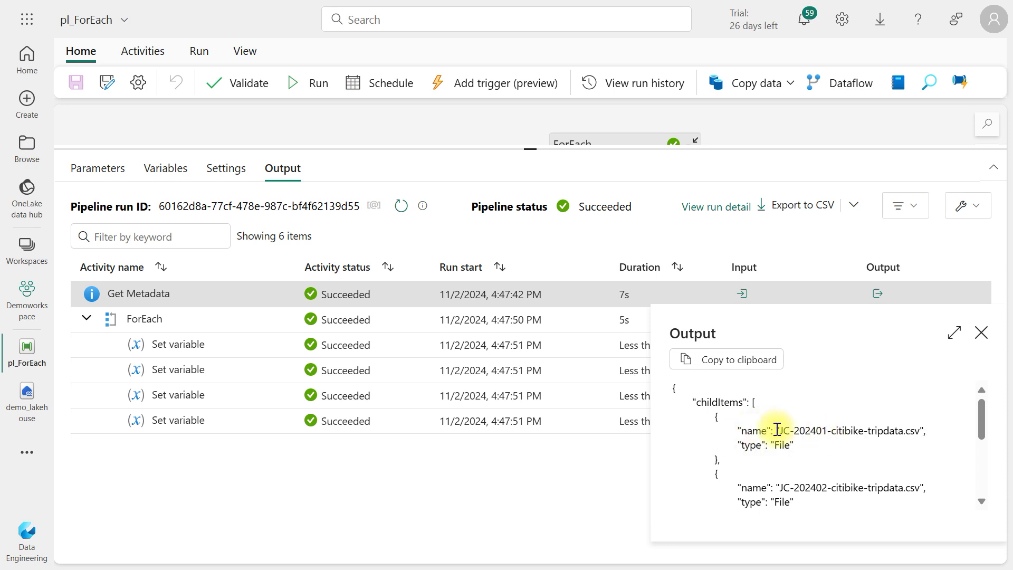
pyautogui.doubleClick(750, 430)
pyautogui.doubleClick(810, 430)
pyautogui.click(812, 426)
pyautogui.scroll(-2, 746, 414)
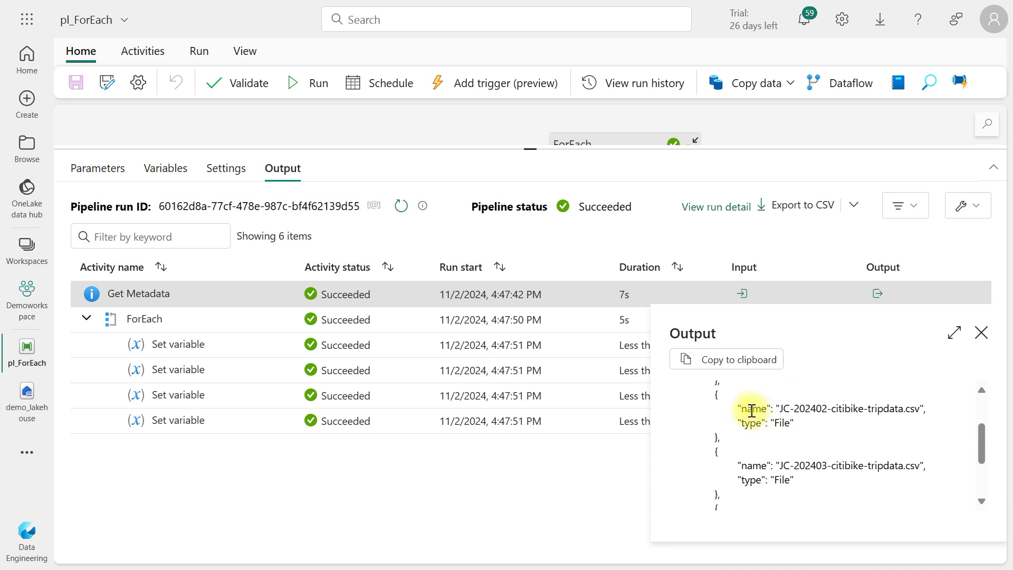
pyautogui.moveTo(753, 409); pyautogui.dragTo(766, 409)
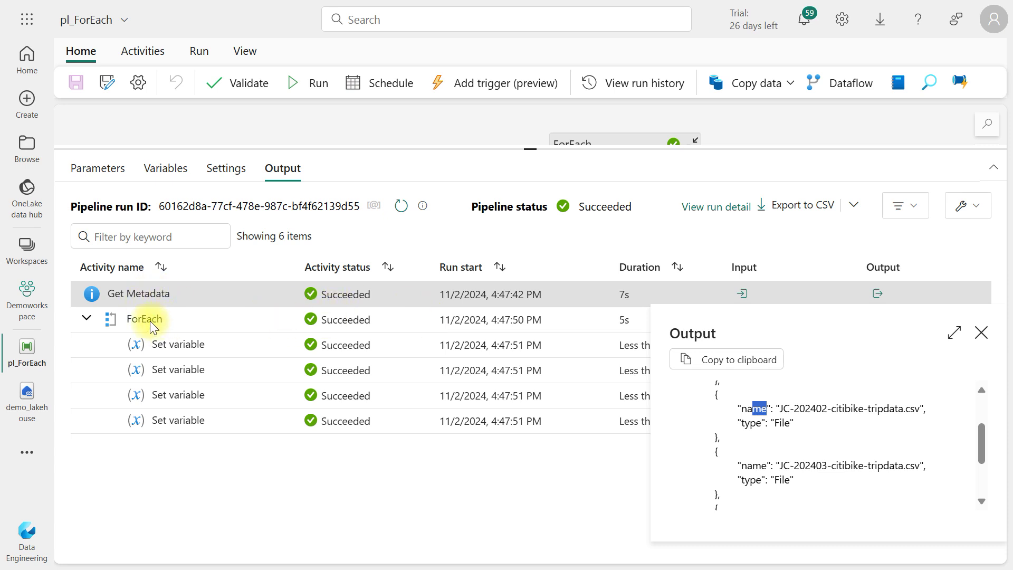
pyautogui.click(981, 333)
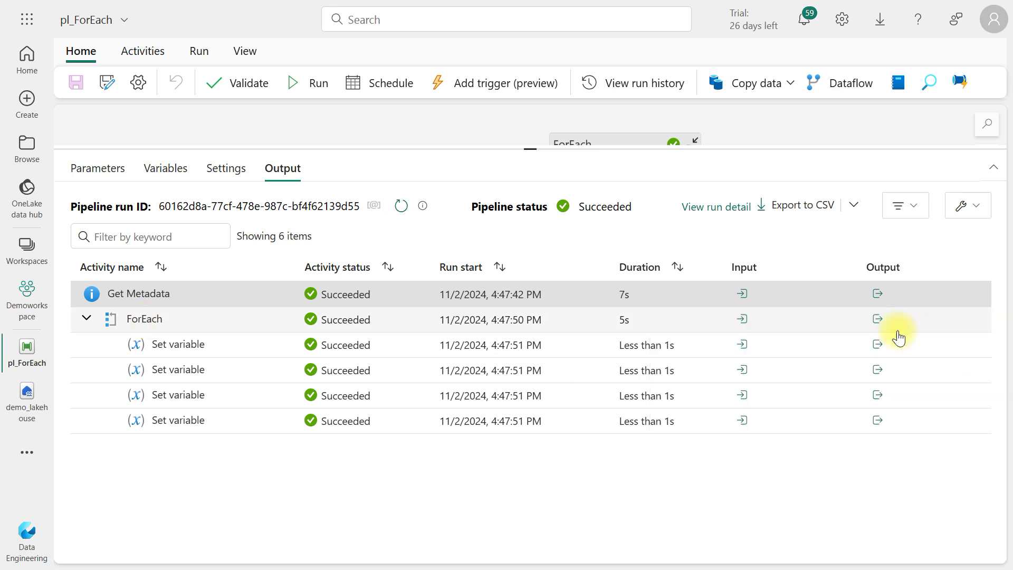
# Examine the outputs of the ForEach run and each of its Set variable runs, checking the file name stored in v_ForEach.
pyautogui.click(878, 319)
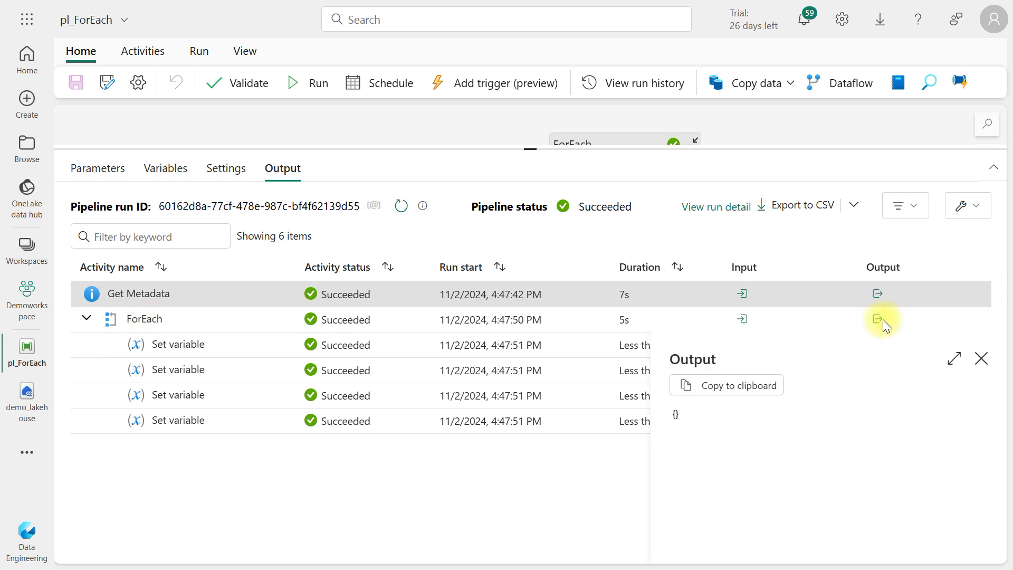
pyautogui.click(981, 359)
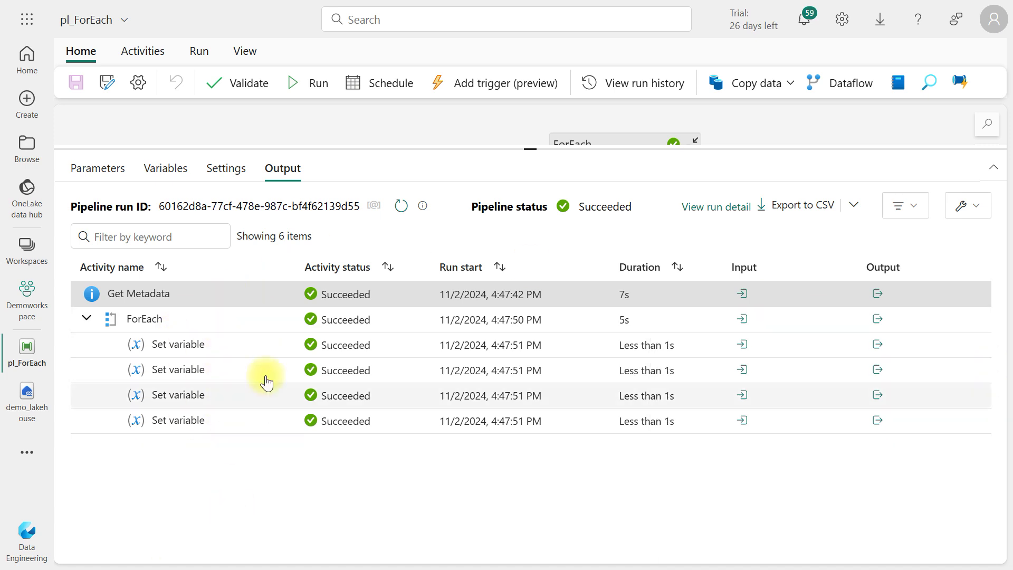
pyautogui.click(875, 421)
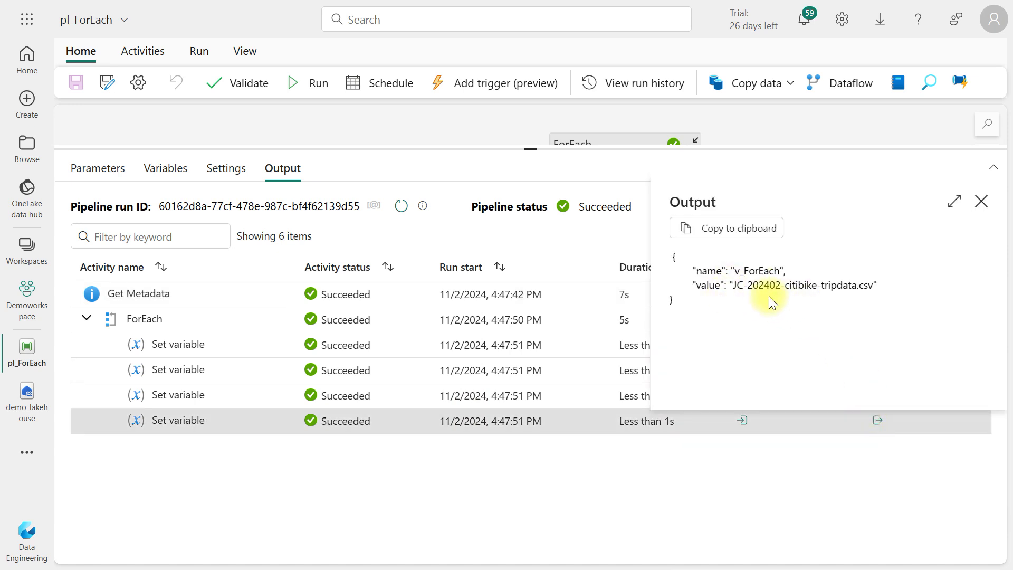
pyautogui.click(981, 201)
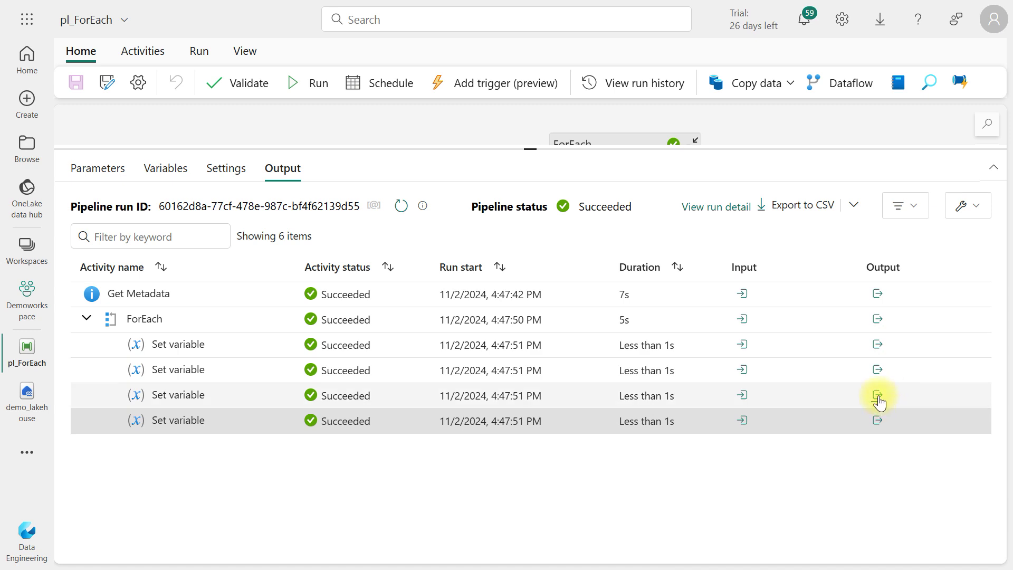
pyautogui.click(877, 395)
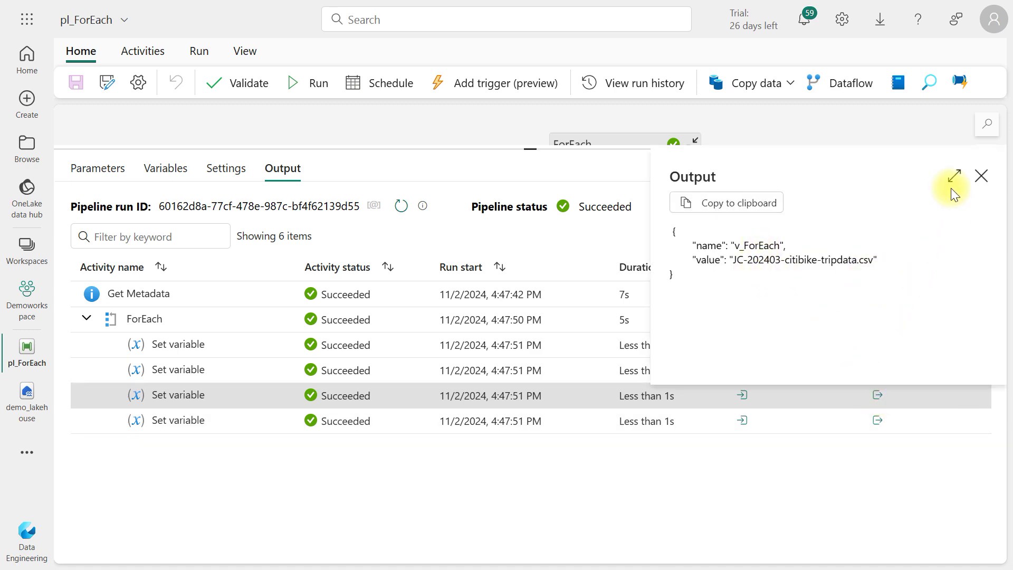
pyautogui.click(982, 180)
pyautogui.click(876, 371)
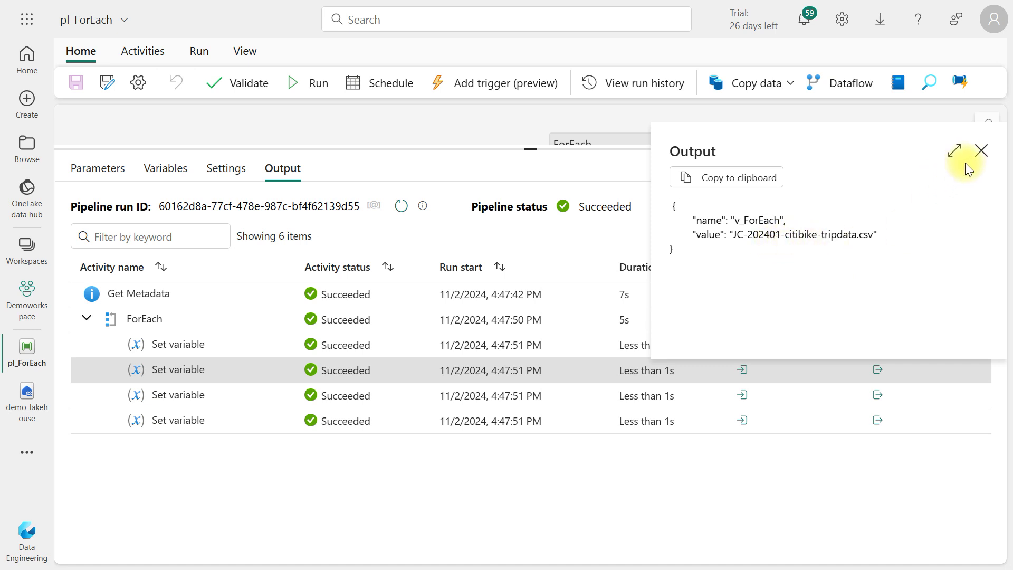
pyautogui.click(980, 151)
pyautogui.click(877, 344)
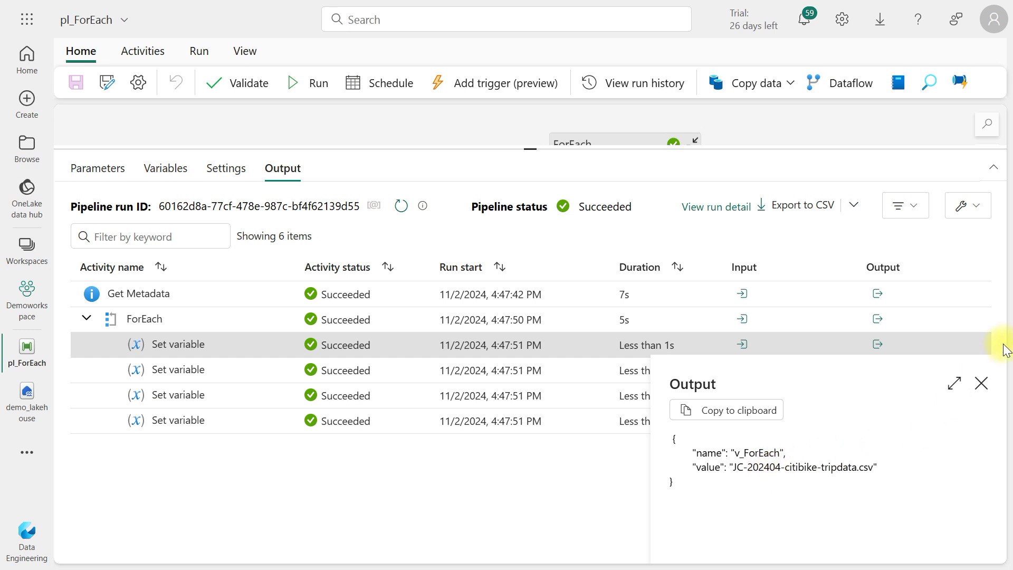
pyautogui.click(979, 380)
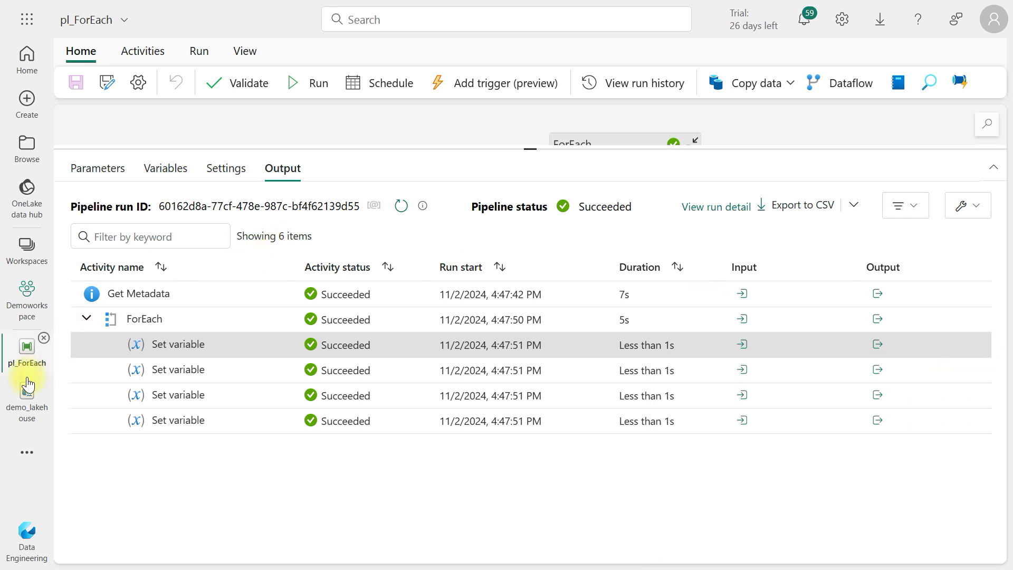
# Check the files in demo_lakehouse's Citibike-tripdata folder and return to pl_ForEach to compare them with the Set variable runs.
pyautogui.click(23, 413)
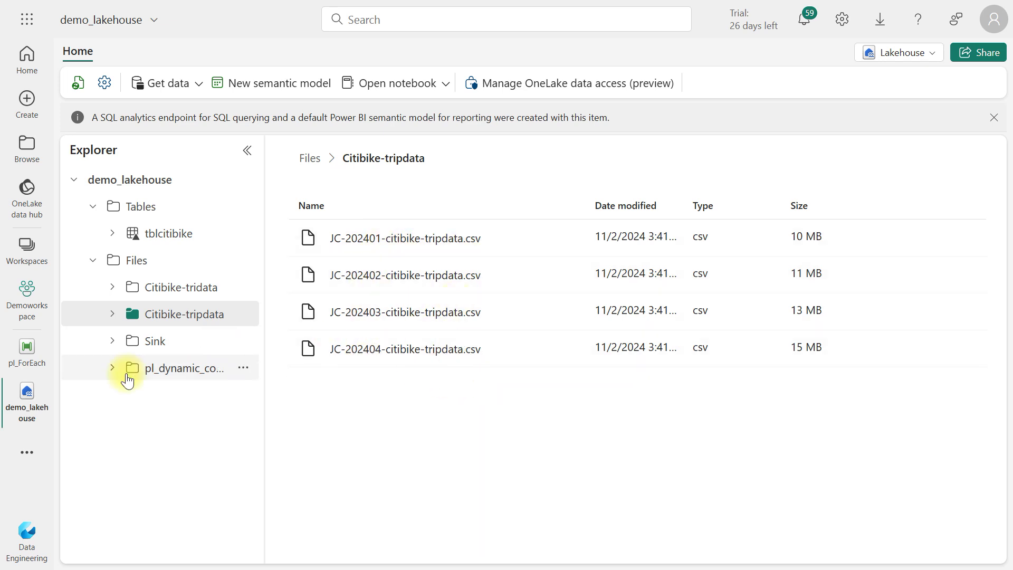
pyautogui.click(27, 349)
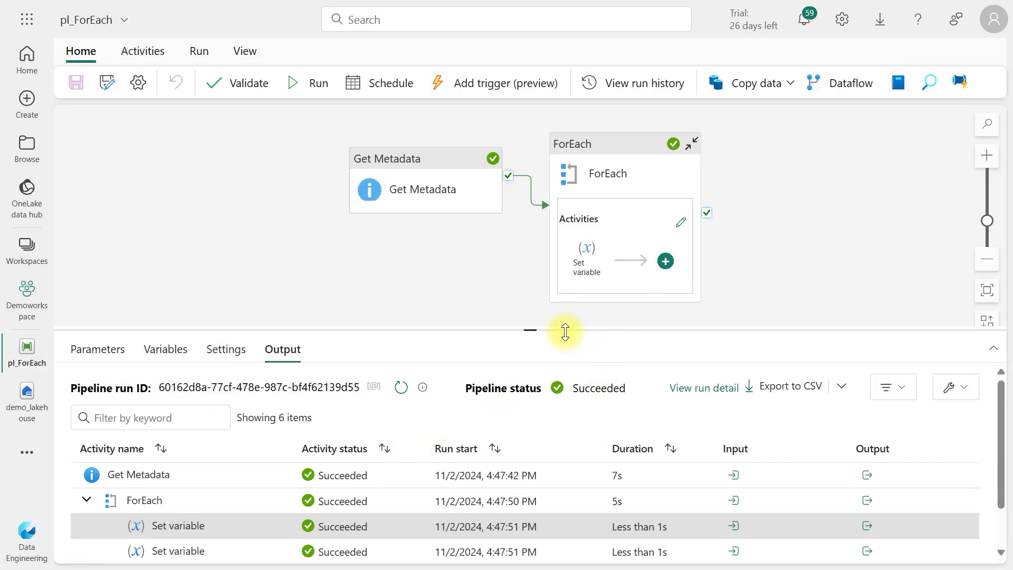
pyautogui.moveTo(527, 328); pyautogui.dragTo(525, 178)
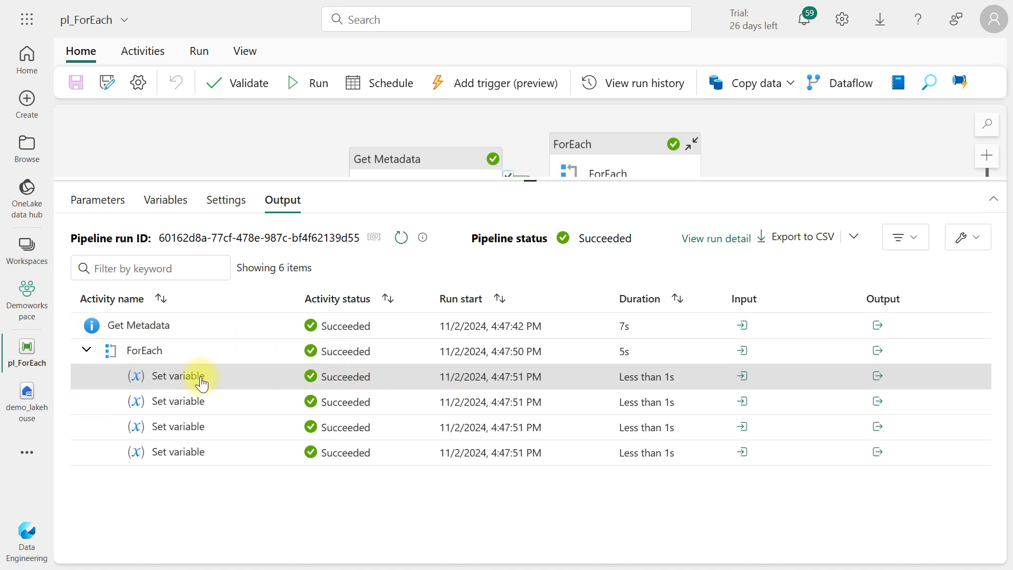
pyautogui.moveTo(533, 180); pyautogui.dragTo(527, 315)
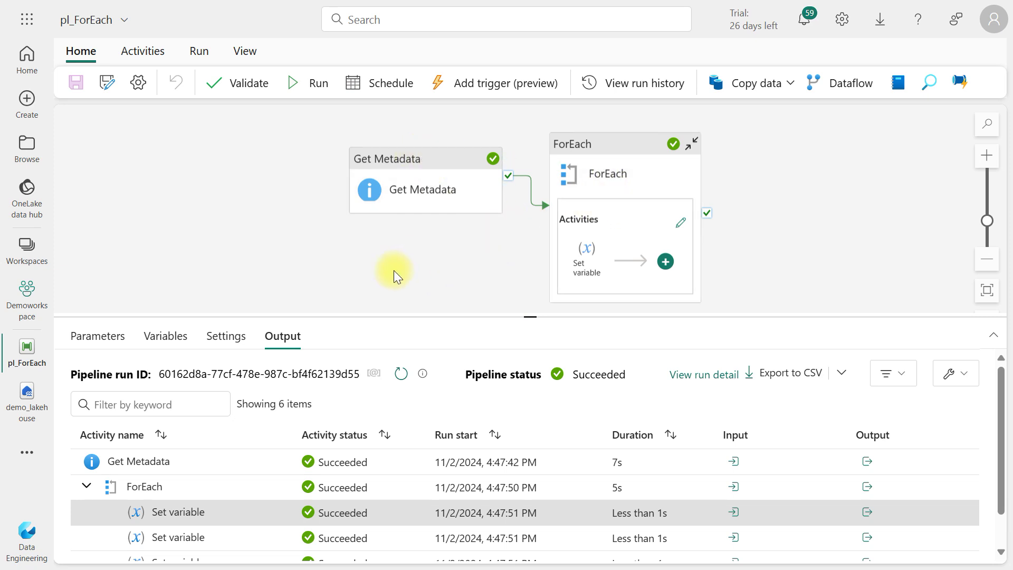
# Browse the full list of available pipeline activities, including the Control flow group.
pyautogui.click(150, 53)
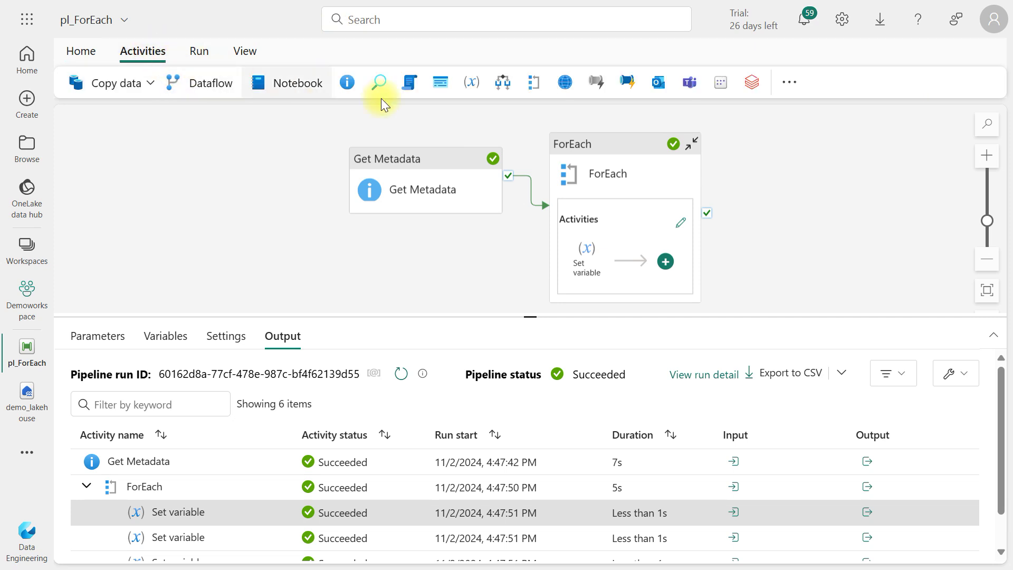
pyautogui.click(789, 82)
pyautogui.scroll(-2, 858, 377)
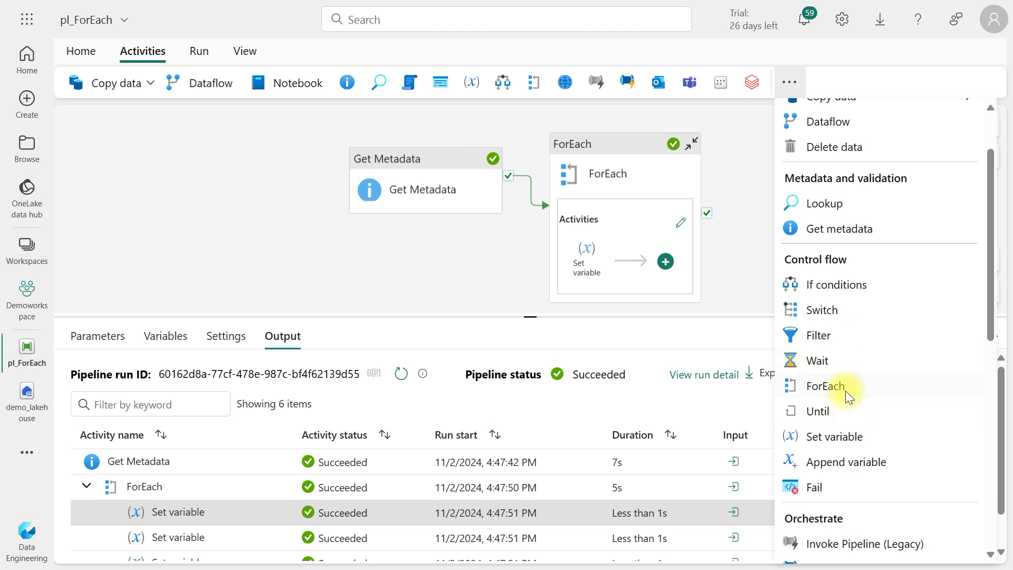
pyautogui.scroll(-3, 842, 390)
pyautogui.scroll(3, 840, 253)
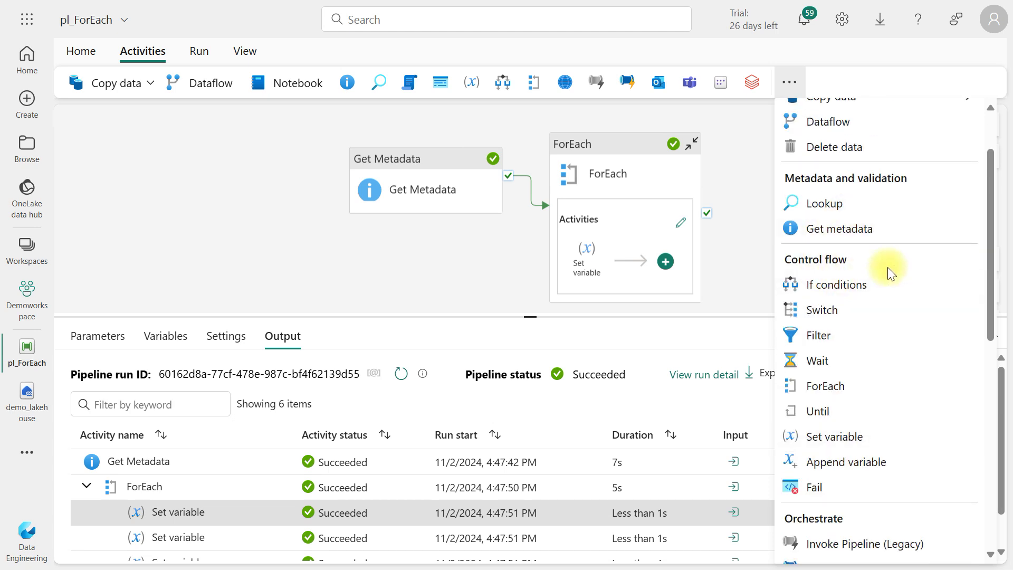